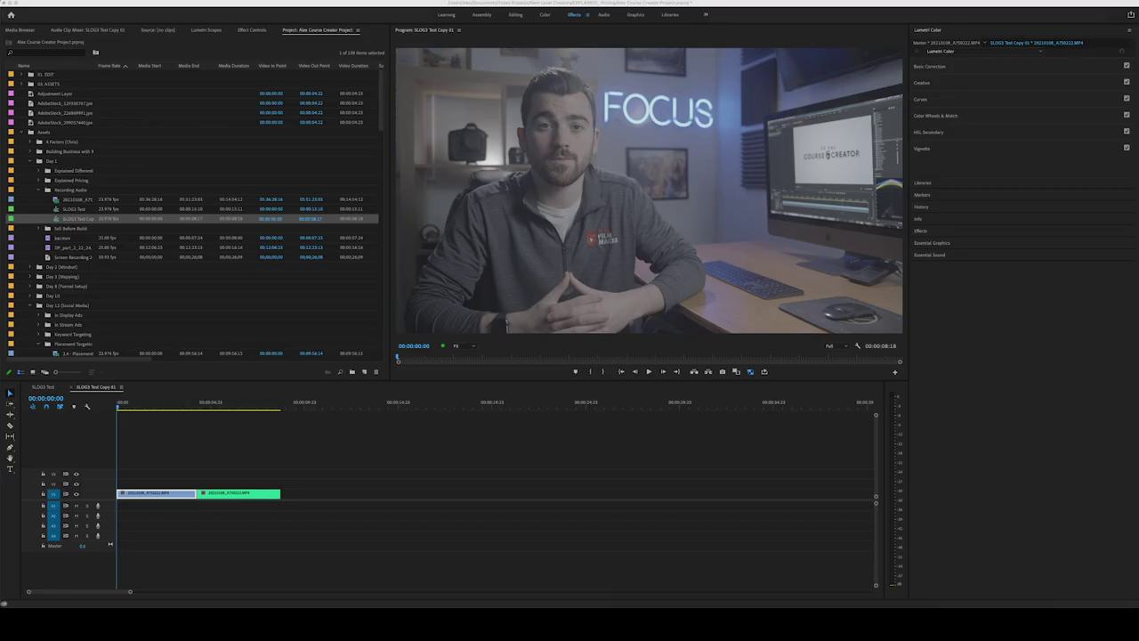
Step: Return the playhead to the start of the sequence and deselect all clips
{"action": "left_click", "coordinate": [439, 485]}
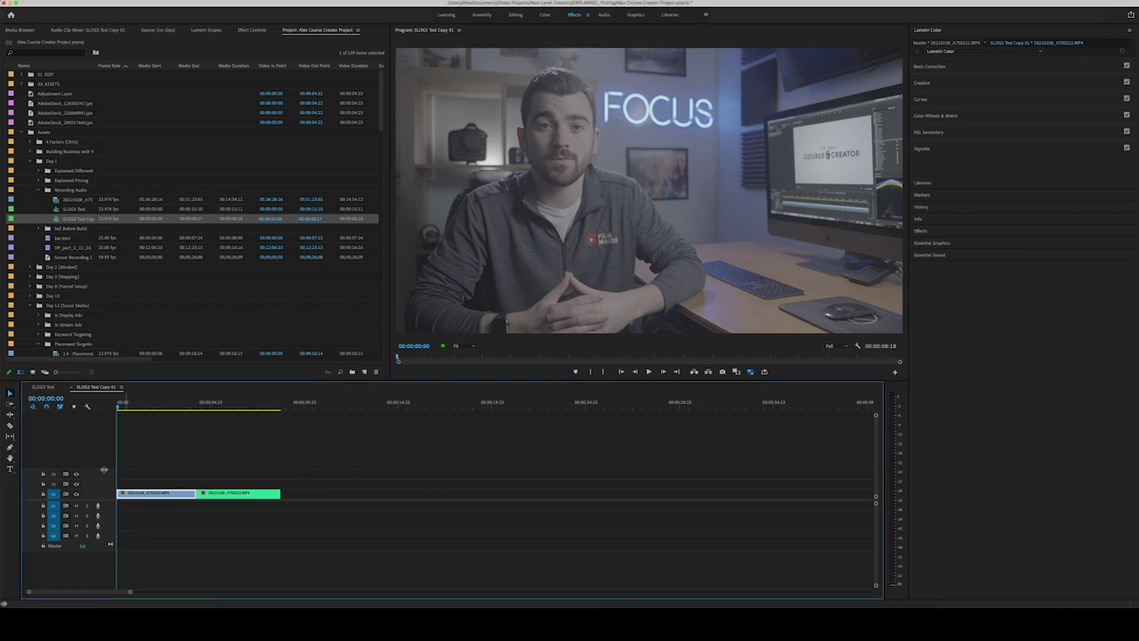
{"action": "left_click", "coordinate": [182, 467]}
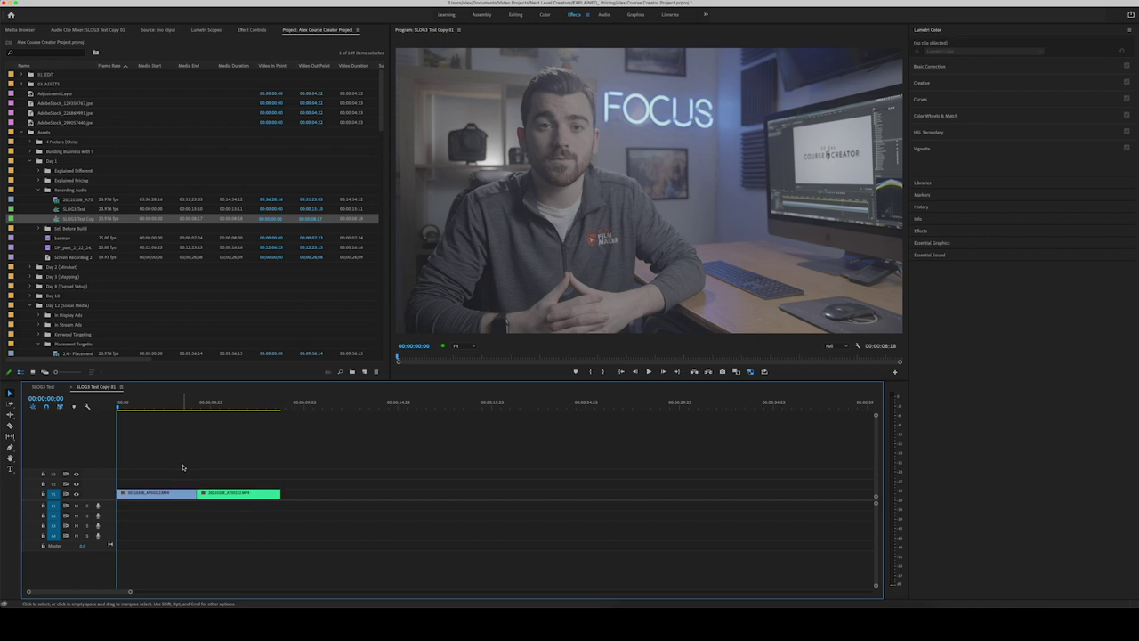
{"action": "left_click", "coordinate": [199, 406]}
{"action": "left_click_drag", "start_coordinate": [200, 406], "coordinate": [117, 463]}
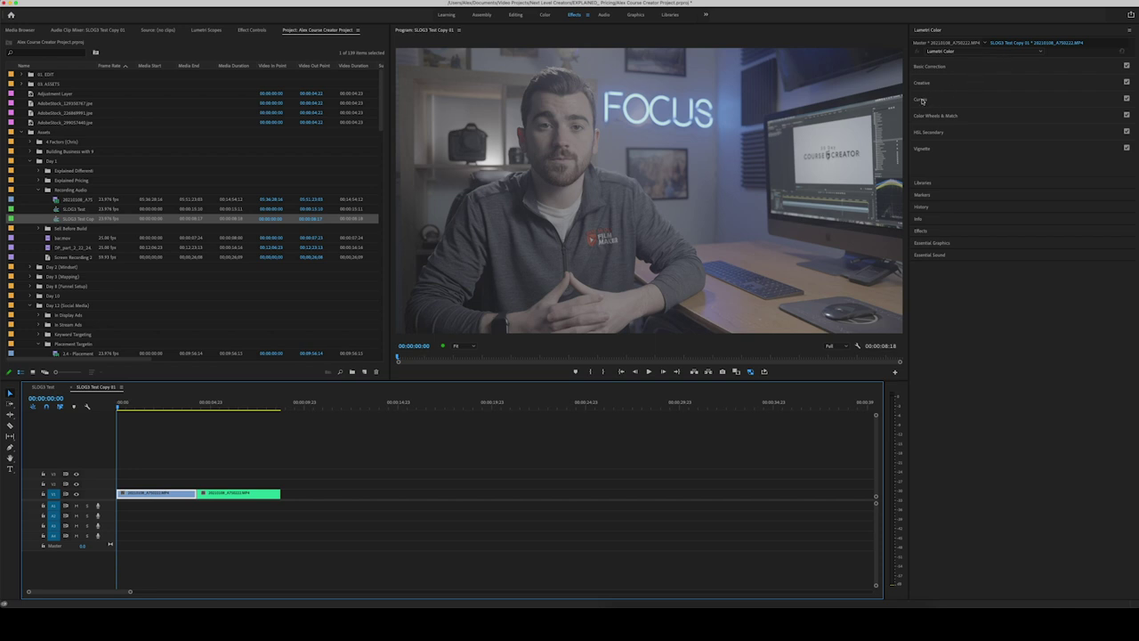
{"action": "key", "text": "ctrl+shift+a"}
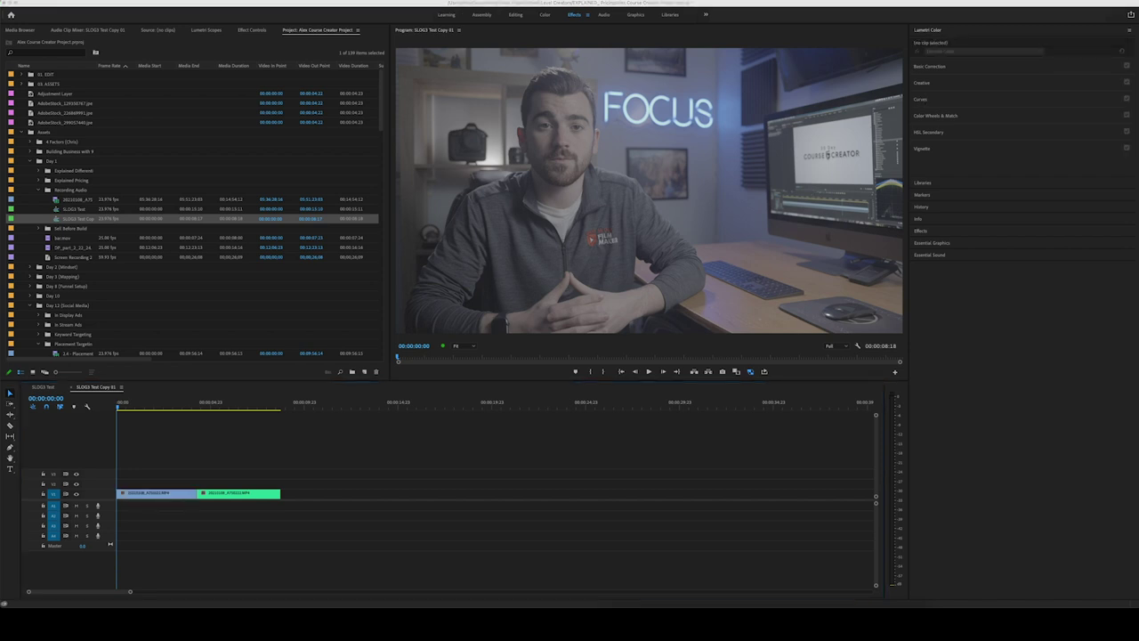
Step: Review the S-Gamut.Cine/S-log3 entries in Safari's Sony LUT Library window
{"action": "right_click", "coordinate": [660, 602]}
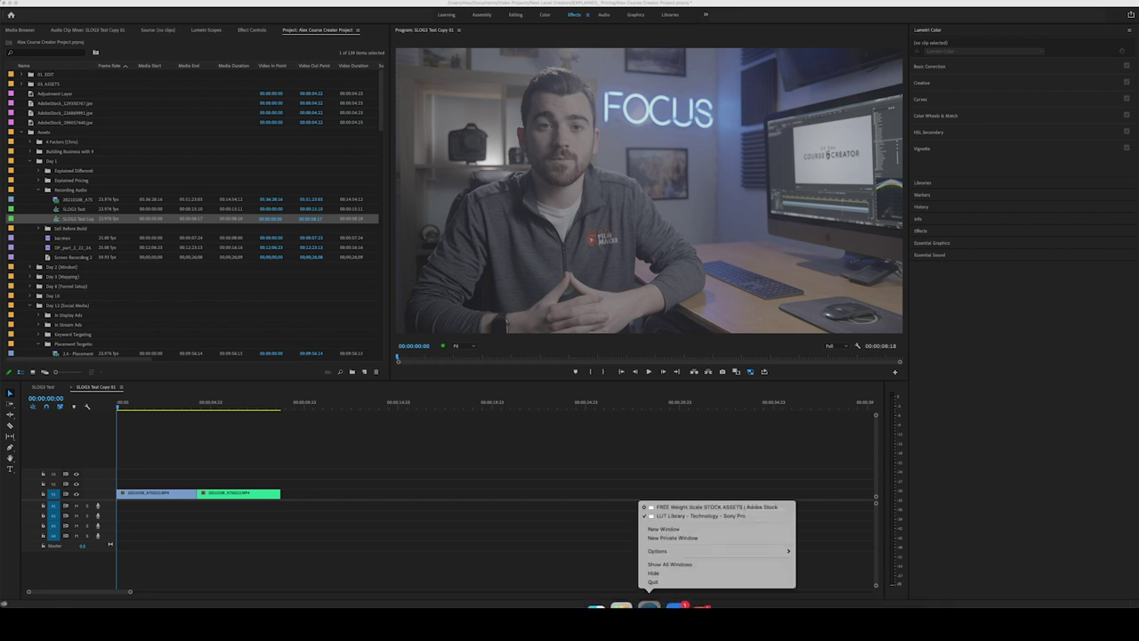
{"action": "left_click", "coordinate": [674, 518]}
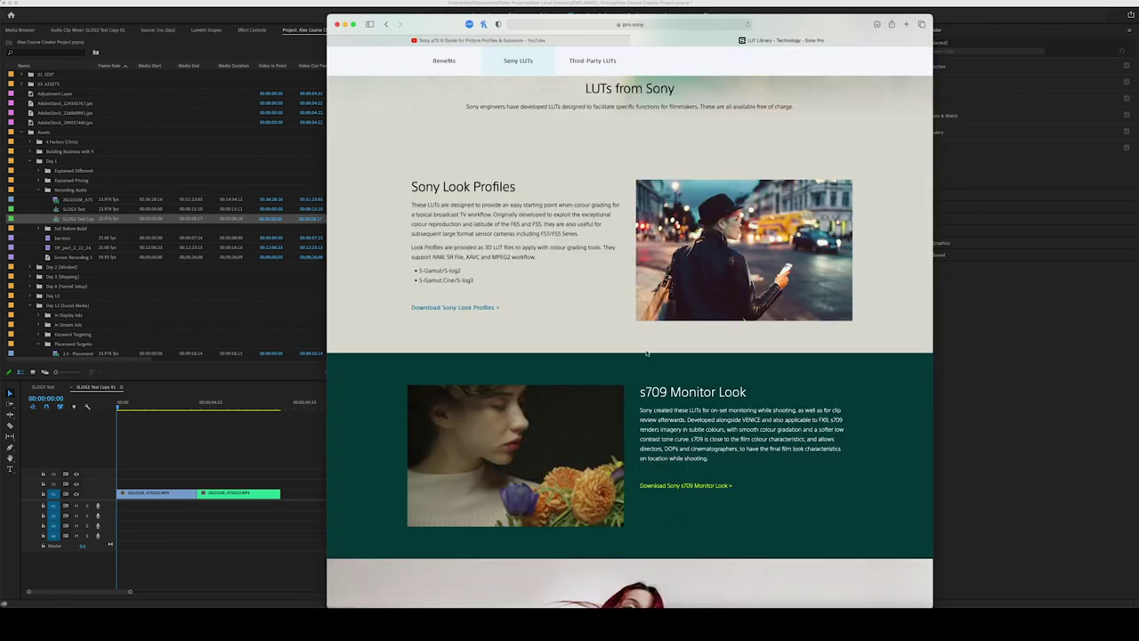
{"action": "scroll", "coordinate": [519, 296], "scroll_direction": "up", "scroll_amount": 3}
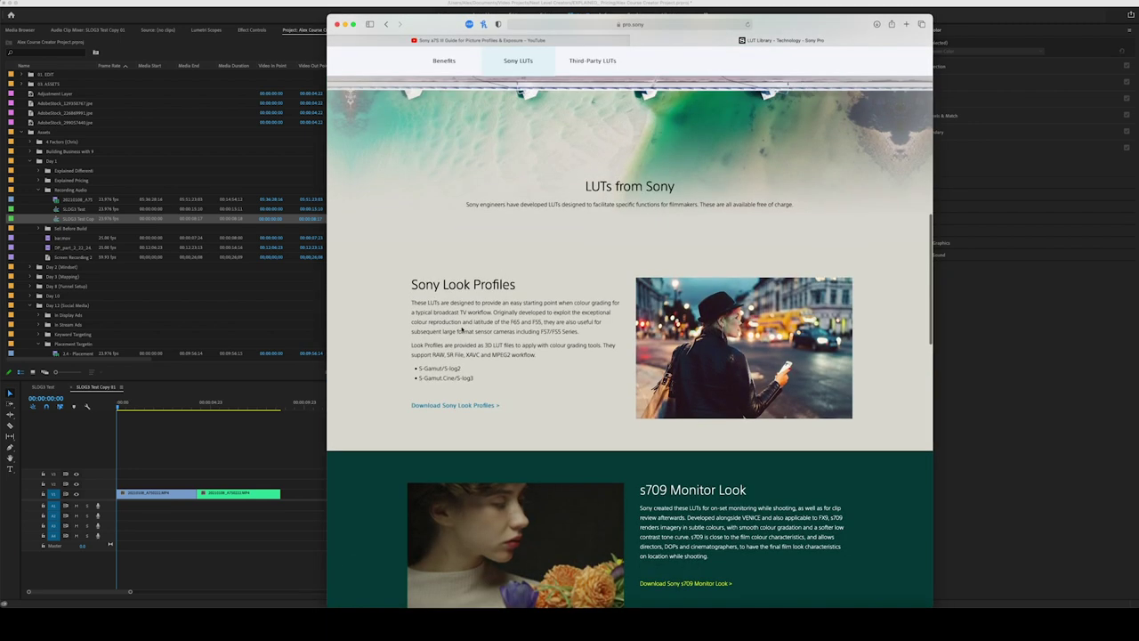
{"action": "double_click", "coordinate": [420, 377]}
{"action": "triple_click", "coordinate": [420, 378]}
{"action": "left_click", "coordinate": [503, 382]}
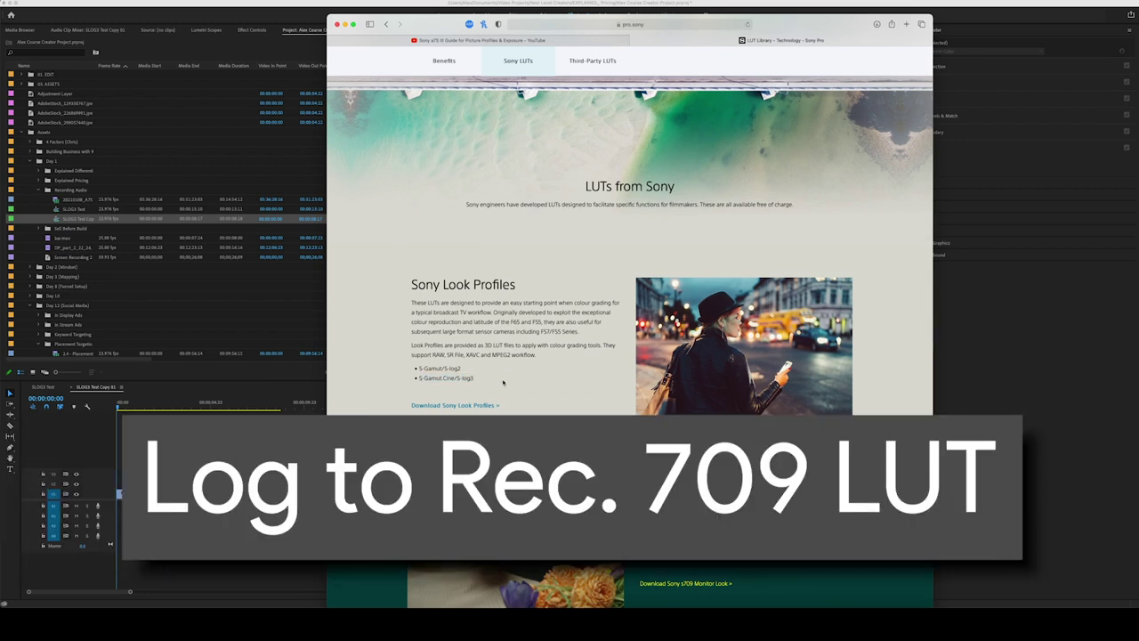
{"action": "scroll", "coordinate": [512, 379], "scroll_direction": "up", "scroll_amount": 10}
{"action": "scroll", "coordinate": [522, 376], "scroll_direction": "up", "scroll_amount": 5}
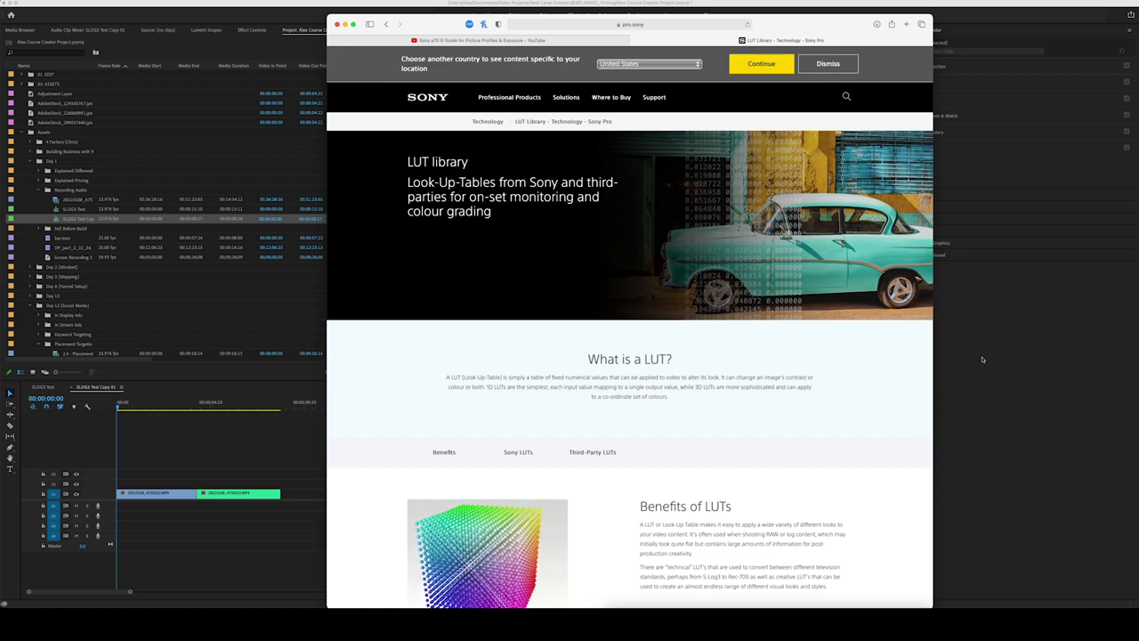
{"action": "scroll", "coordinate": [652, 386], "scroll_direction": "down", "scroll_amount": 2}
{"action": "scroll", "coordinate": [653, 386], "scroll_direction": "down", "scroll_amount": 10}
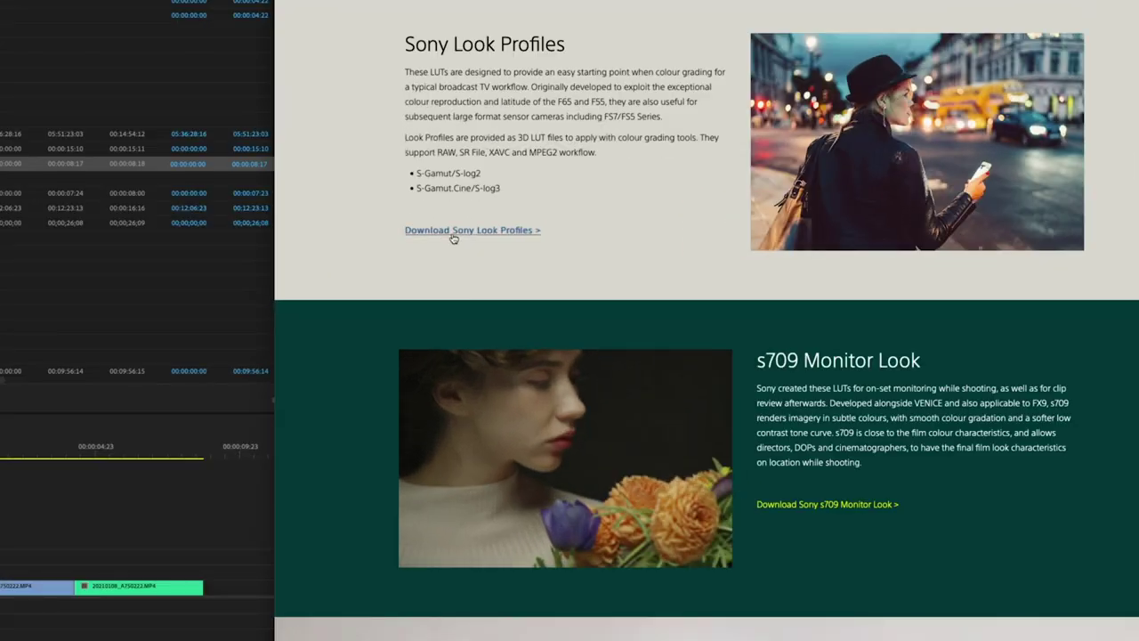
Step: Check the Sony Look Profiles downloads and the a7S III guide description, then return to Premiere
{"action": "left_click", "coordinate": [441, 260]}
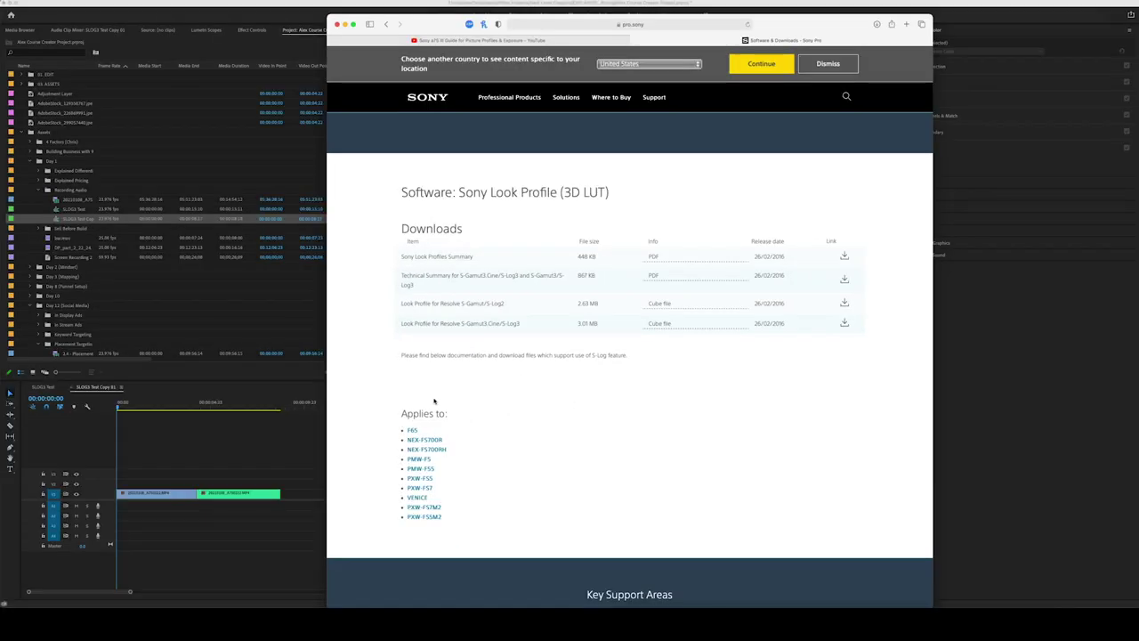
{"action": "left_click", "coordinate": [538, 40]}
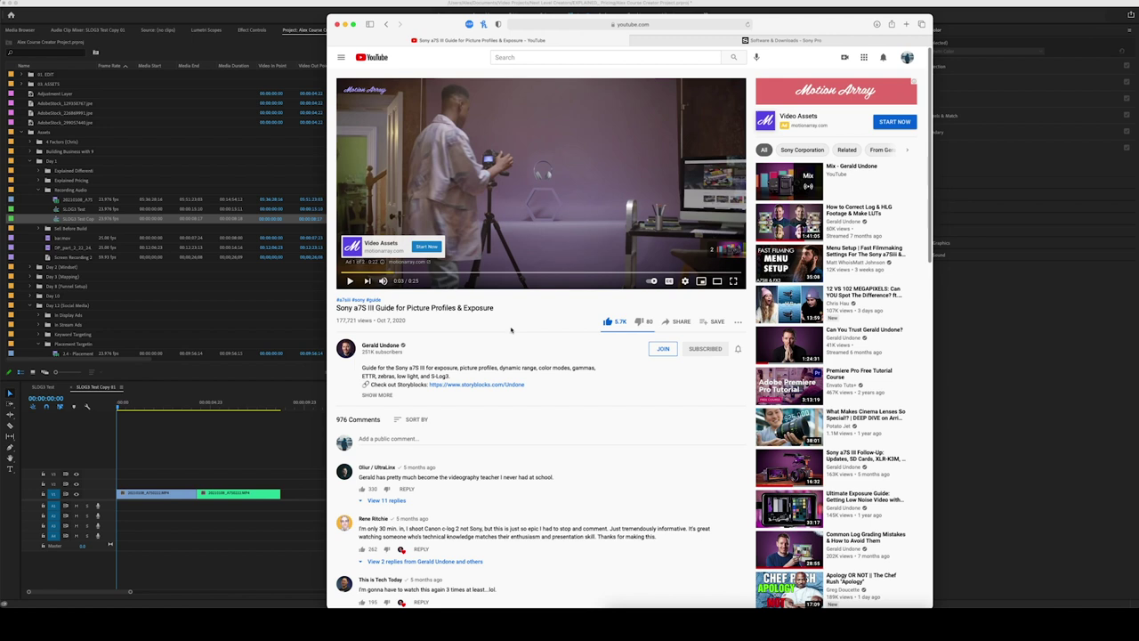
{"action": "left_click", "coordinate": [389, 397]}
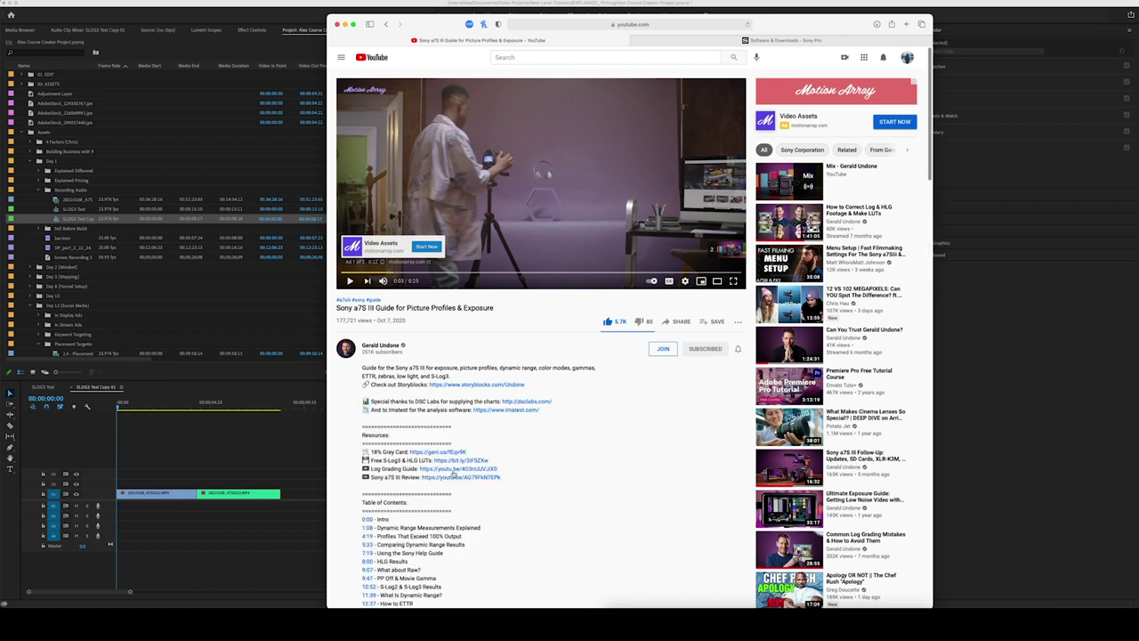
{"action": "left_click", "coordinate": [291, 426]}
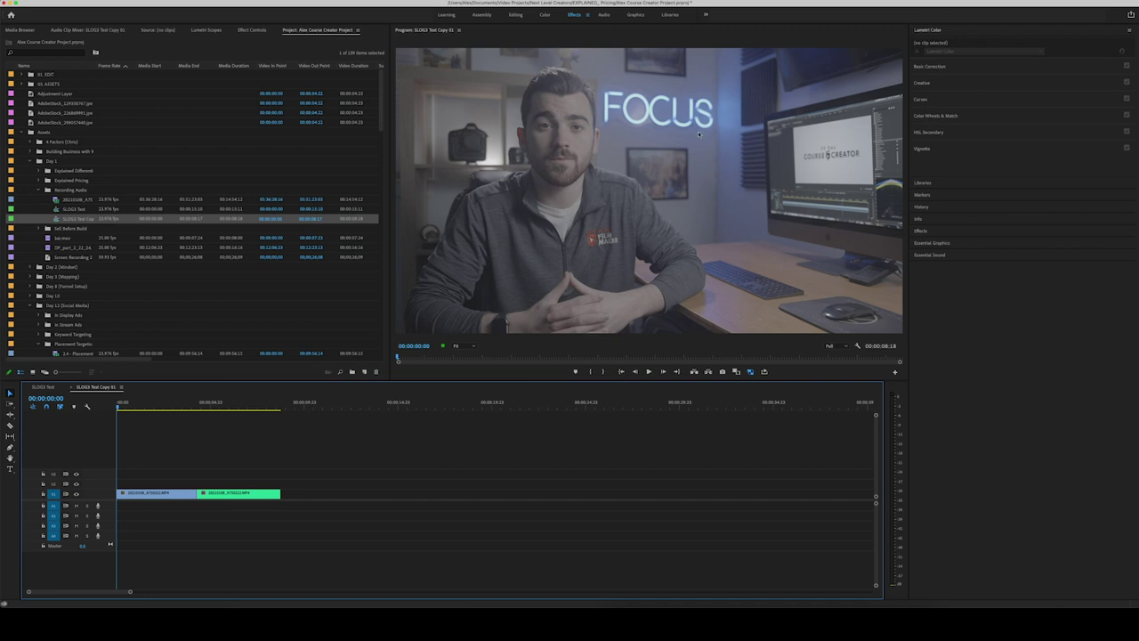
Step: Select the first timeline clip and expand Lumetri Color's Creative section
{"action": "left_click", "coordinate": [178, 492]}
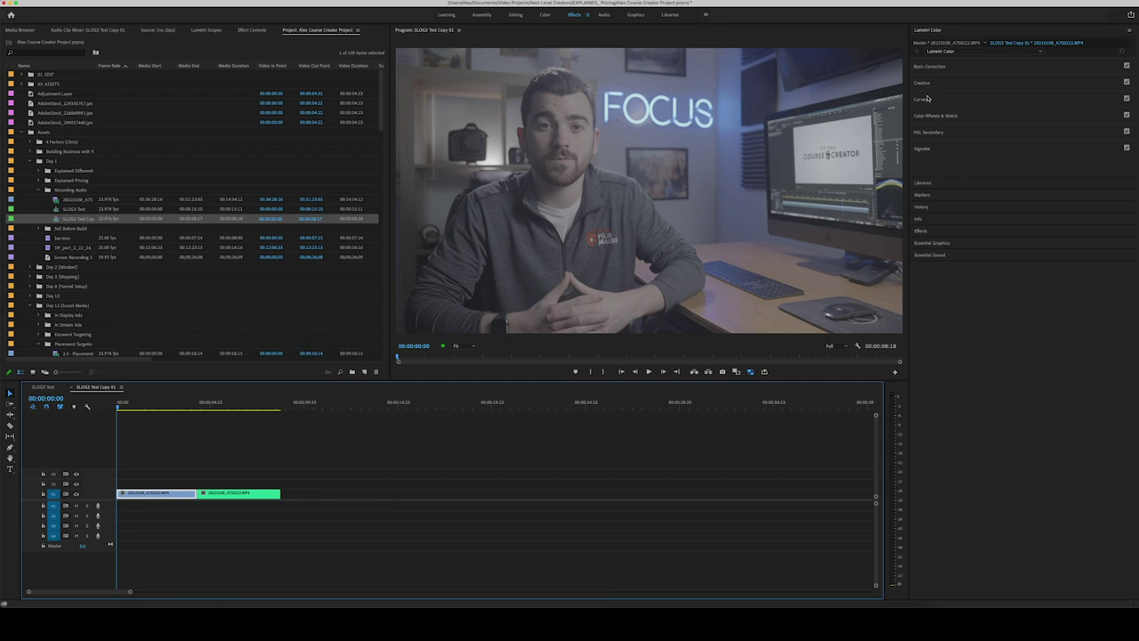
{"action": "left_click", "coordinate": [924, 85]}
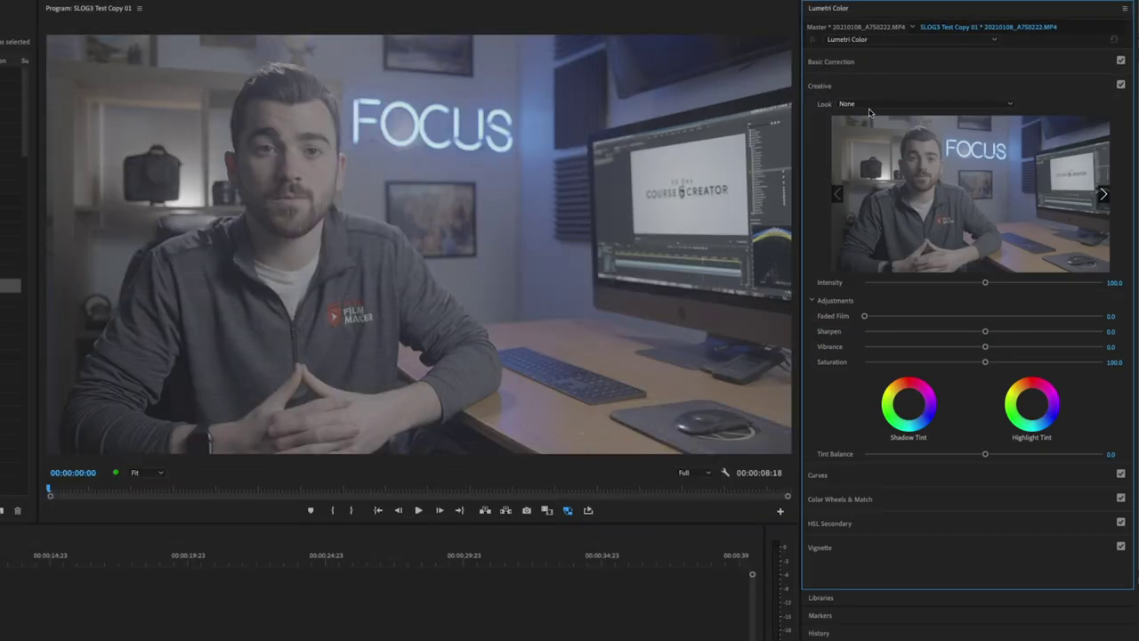
{"action": "left_click", "coordinate": [843, 62]}
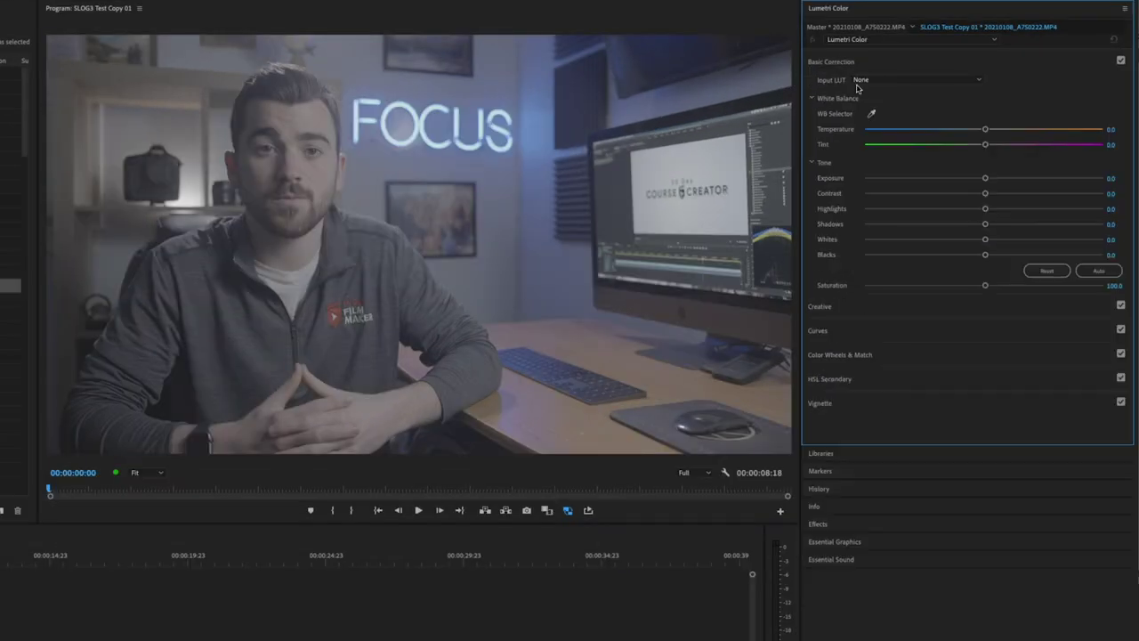
{"action": "left_click", "coordinate": [842, 307]}
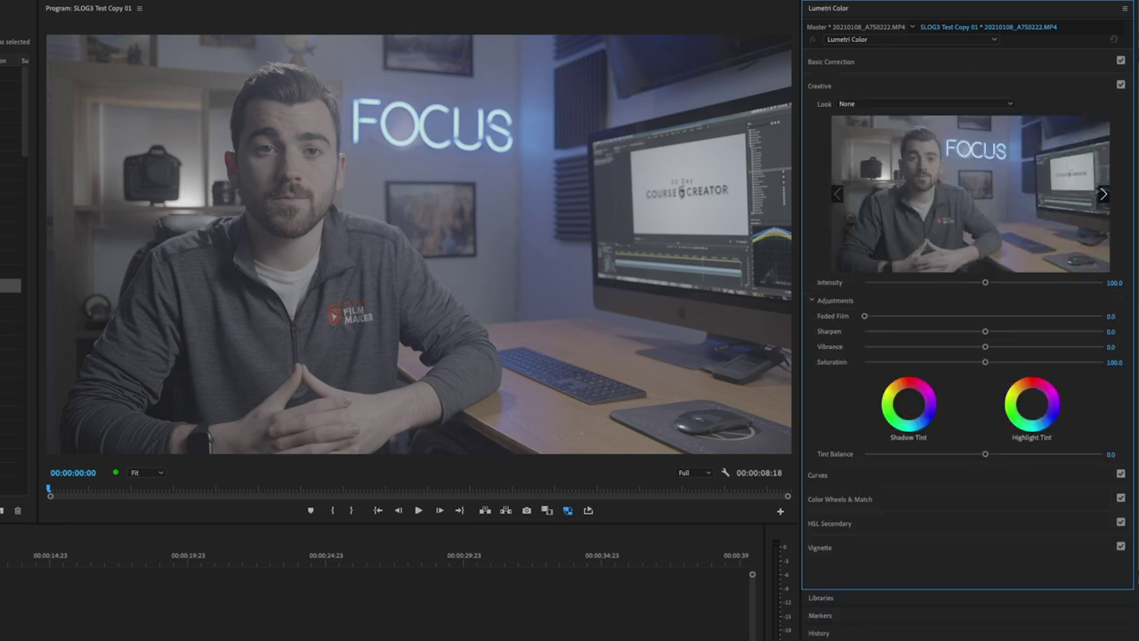
Step: Choose Browse... from the Creative Look list and view the folder list of .cube files
{"action": "left_click", "coordinate": [1002, 108]}
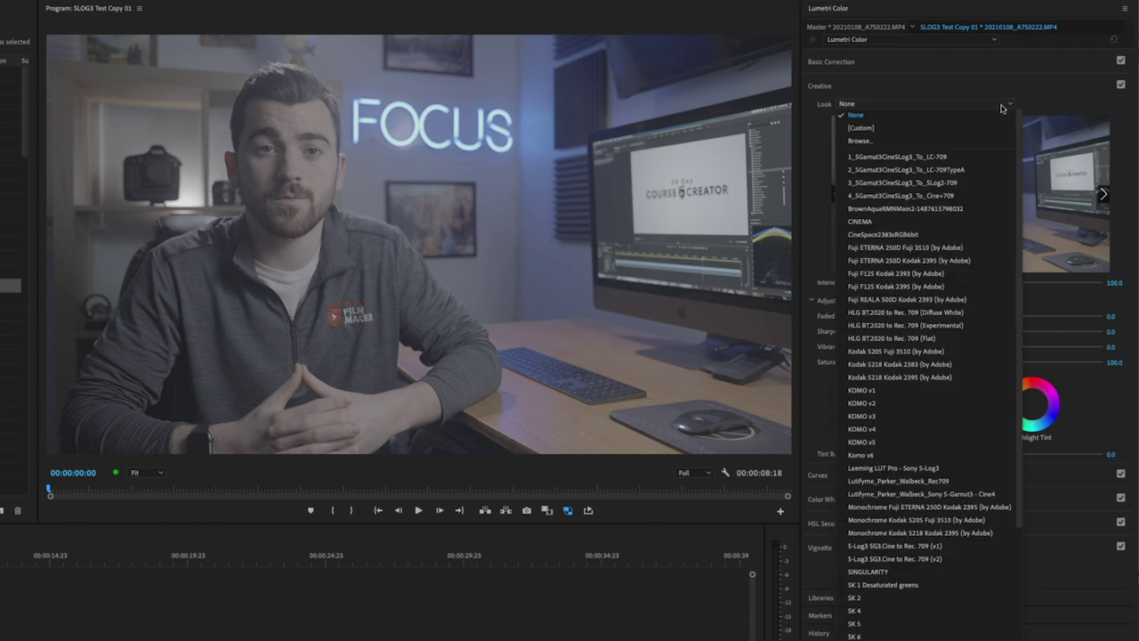
{"action": "left_click", "coordinate": [859, 141]}
{"action": "left_click", "coordinate": [656, 148]}
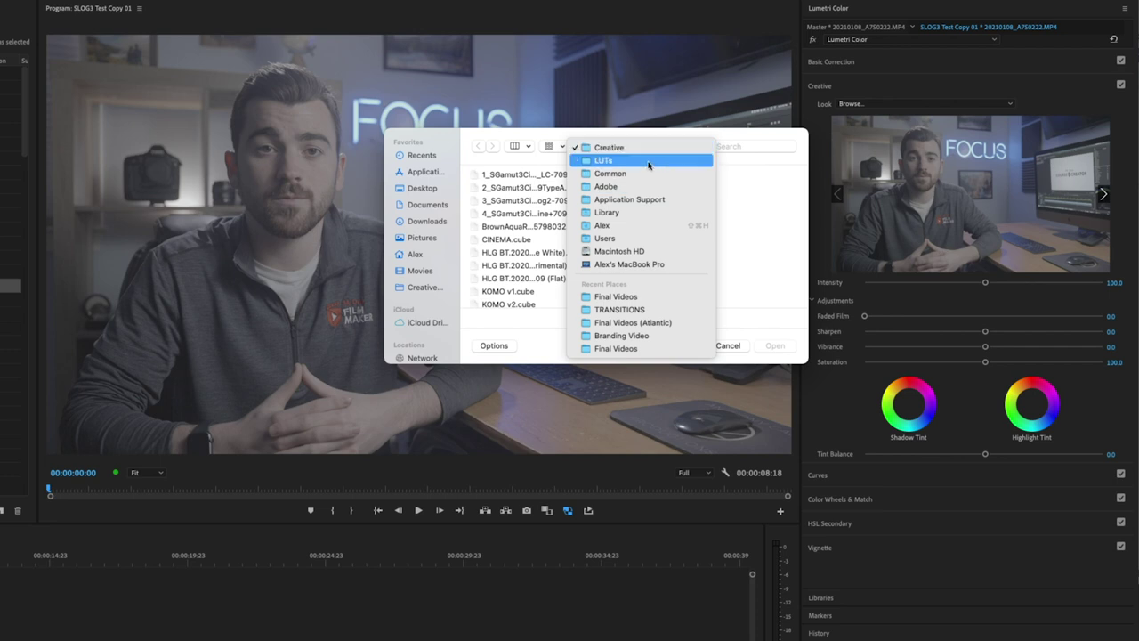
Step: Select 1_SGamut3CineSLog3_To_LC-709.cube in the Creative folder, then cancel without loading it
{"action": "left_click", "coordinate": [758, 206]}
{"action": "left_click", "coordinate": [509, 175]}
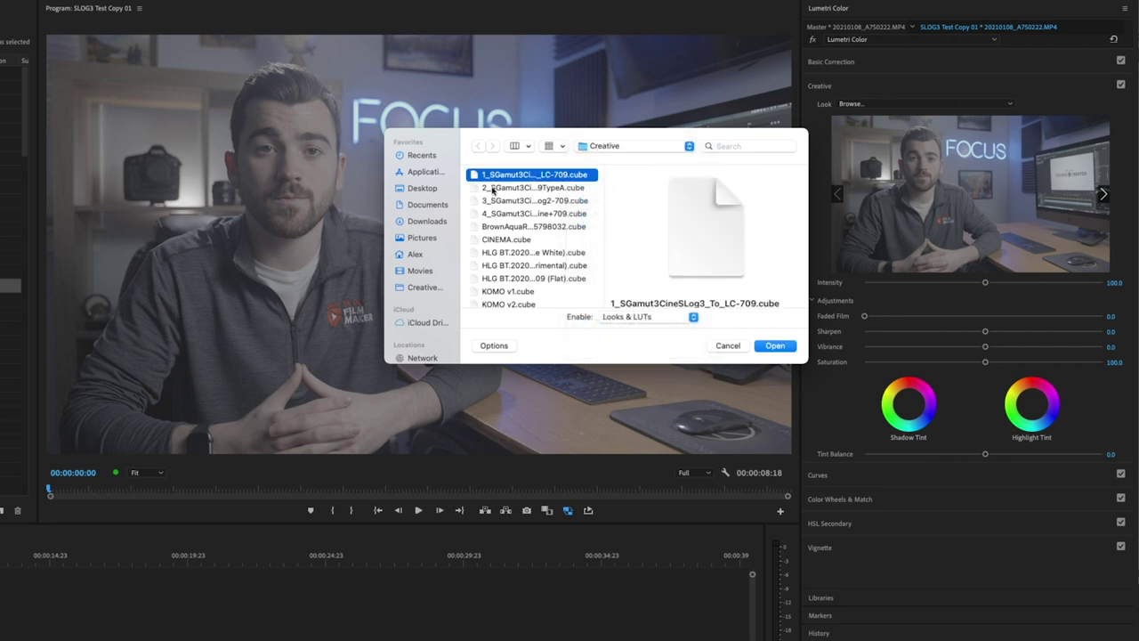
{"action": "left_click", "coordinate": [622, 151]}
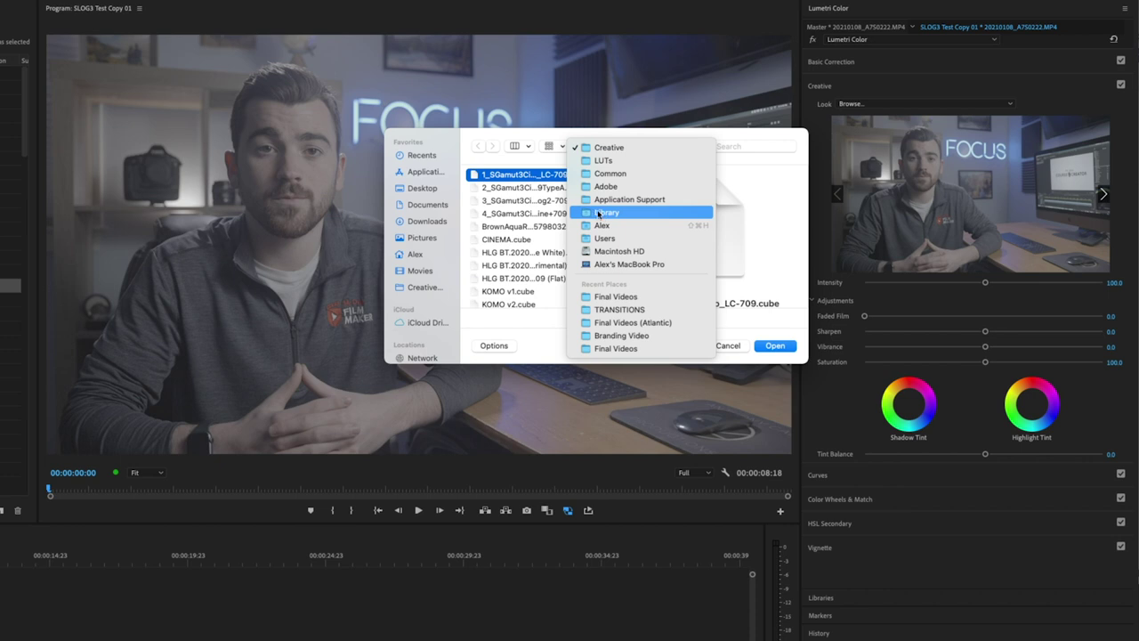
{"action": "left_click", "coordinate": [613, 148]}
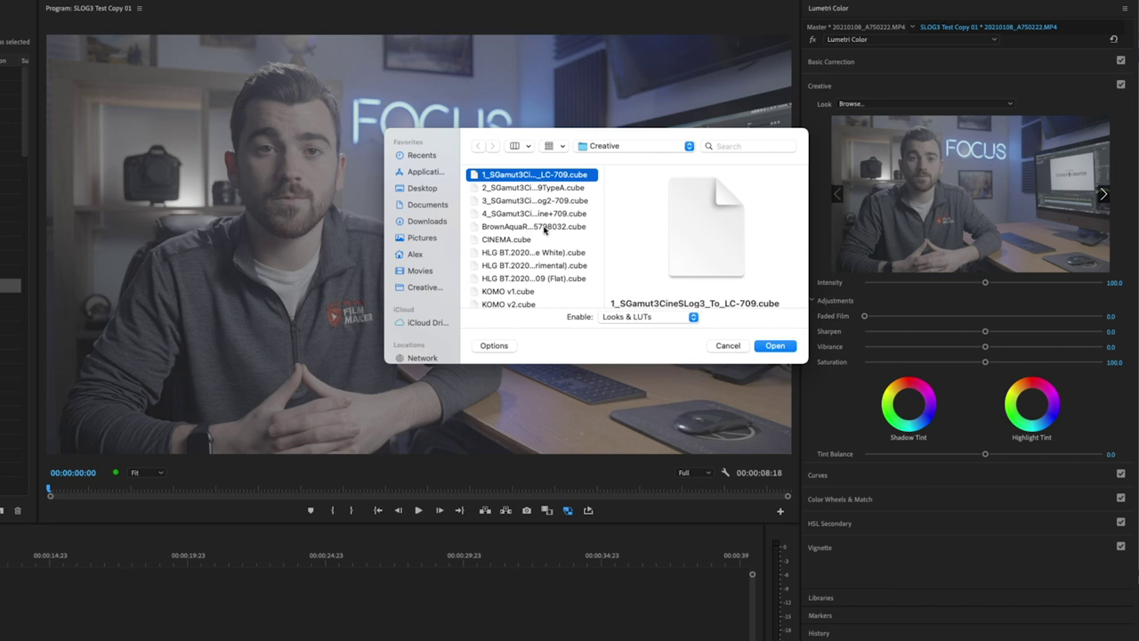
{"action": "scroll", "coordinate": [545, 229], "scroll_direction": "down", "scroll_amount": 2}
{"action": "scroll", "coordinate": [550, 233], "scroll_direction": "up", "scroll_amount": 2}
{"action": "left_click", "coordinate": [735, 347]}
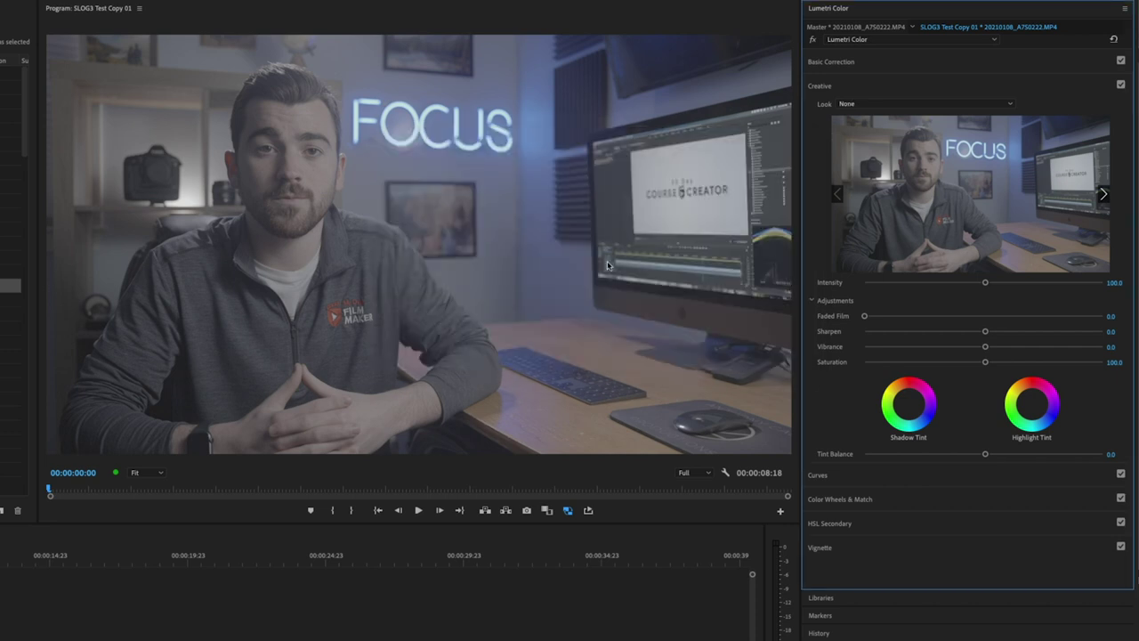
Step: Apply the S-Log3 SG3.Cine to Rec. 709 (v2) Creative Look and save the project
{"action": "left_click", "coordinate": [983, 105]}
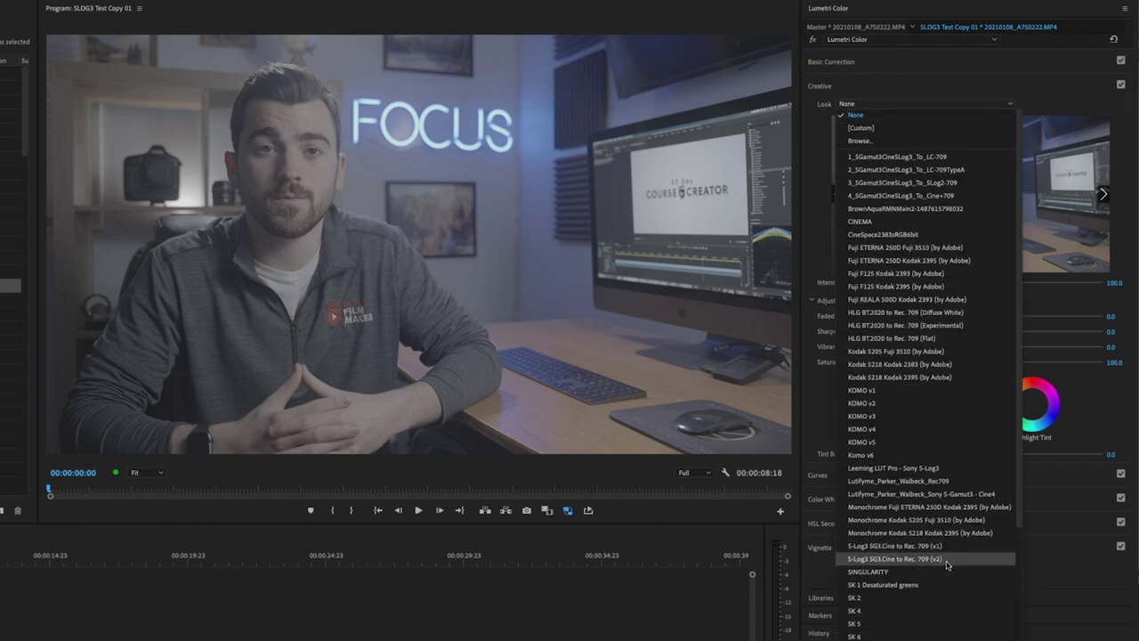
{"action": "left_click", "coordinate": [947, 559]}
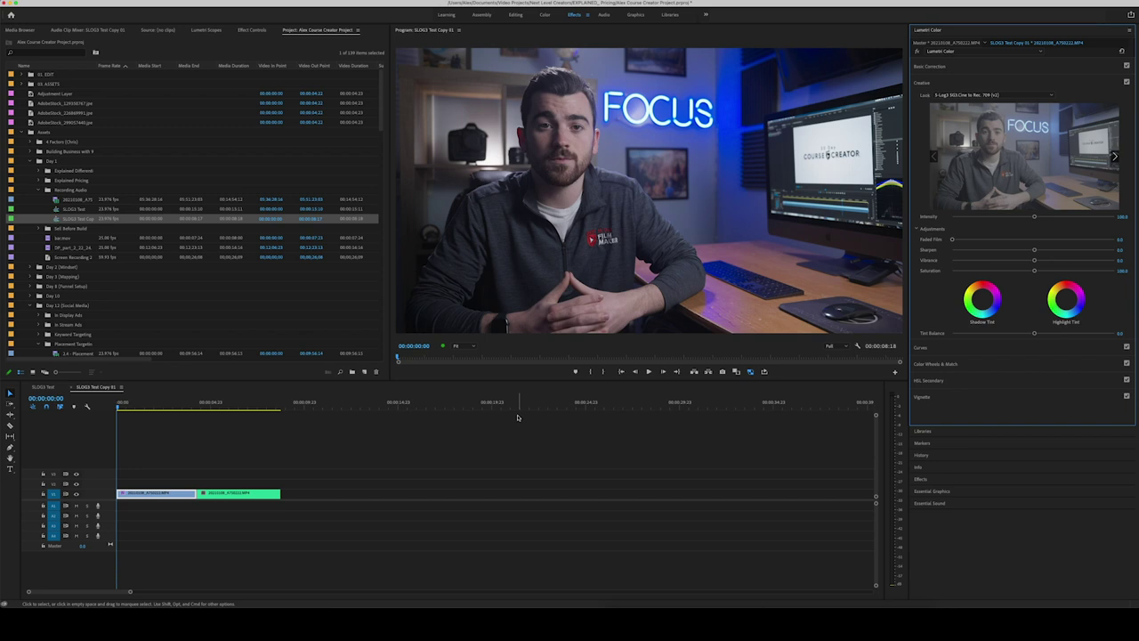
{"action": "left_click", "coordinate": [965, 67]}
{"action": "key", "text": "ctrl+s"}
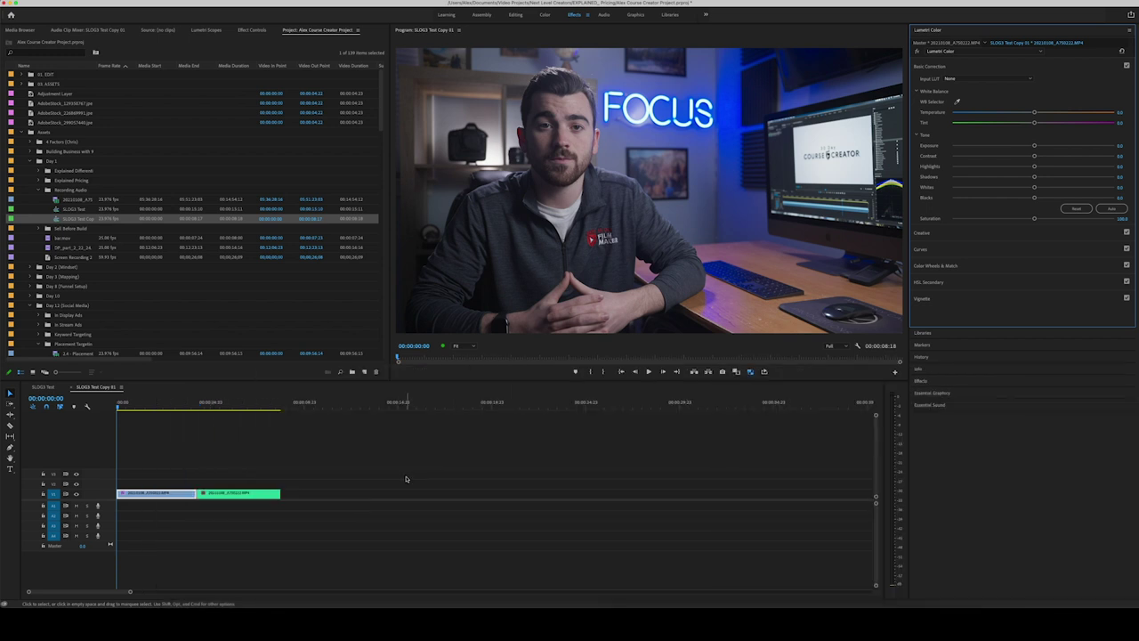
Step: Show the second clip at 00:00:04:07 in Lumetri Scopes' waveform and vectorscope
{"action": "left_click", "coordinate": [199, 406]}
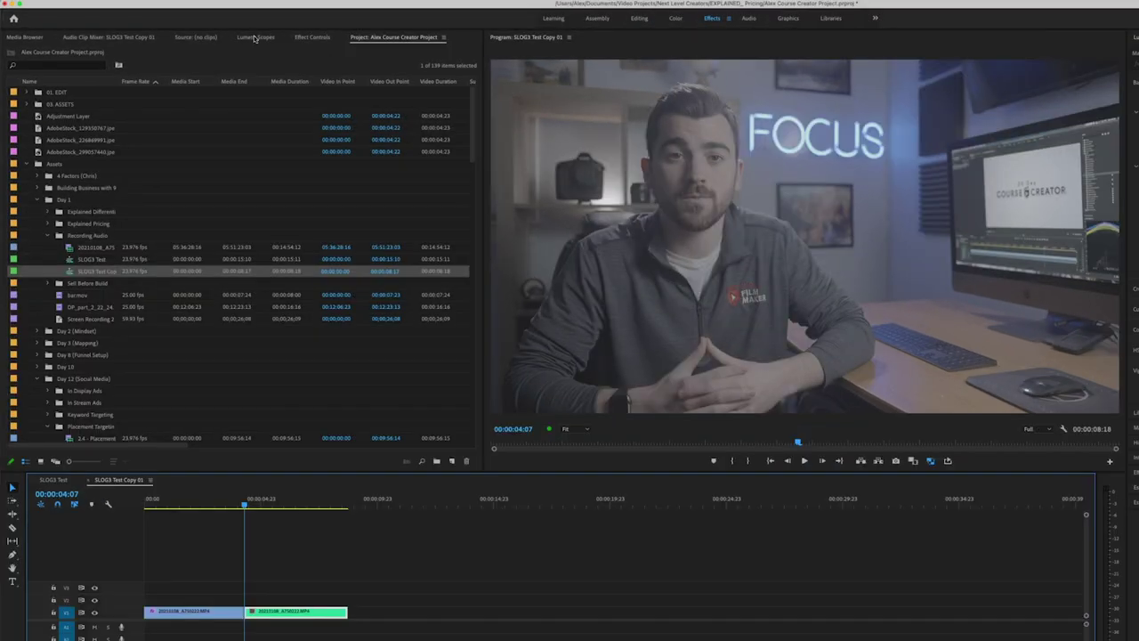
{"action": "left_click", "coordinate": [254, 38]}
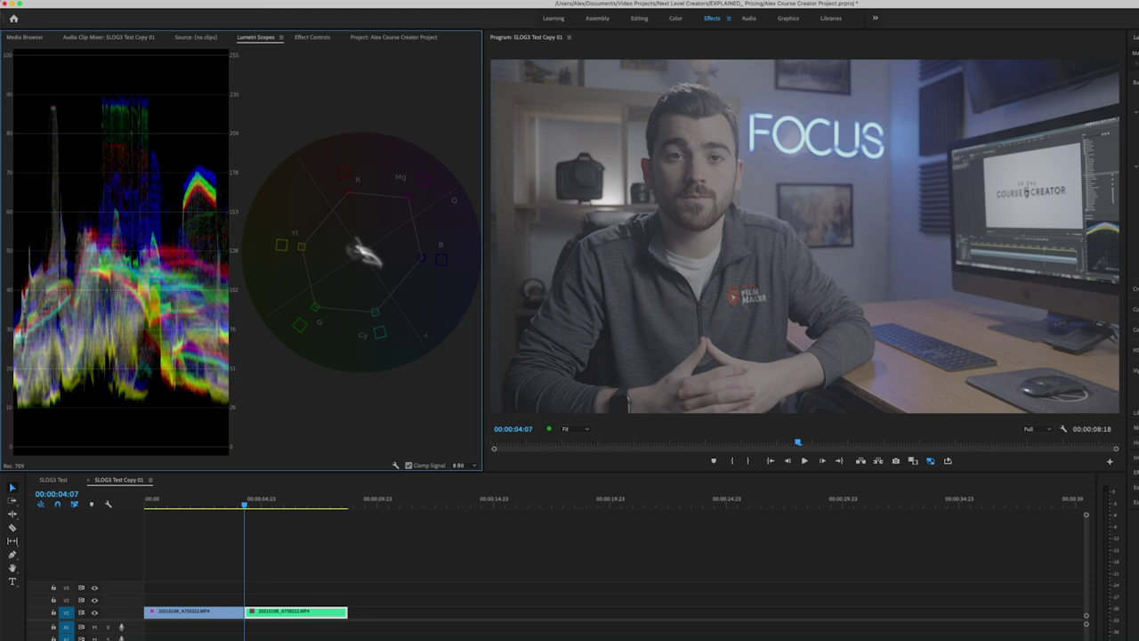
{"action": "left_click", "coordinate": [294, 0]}
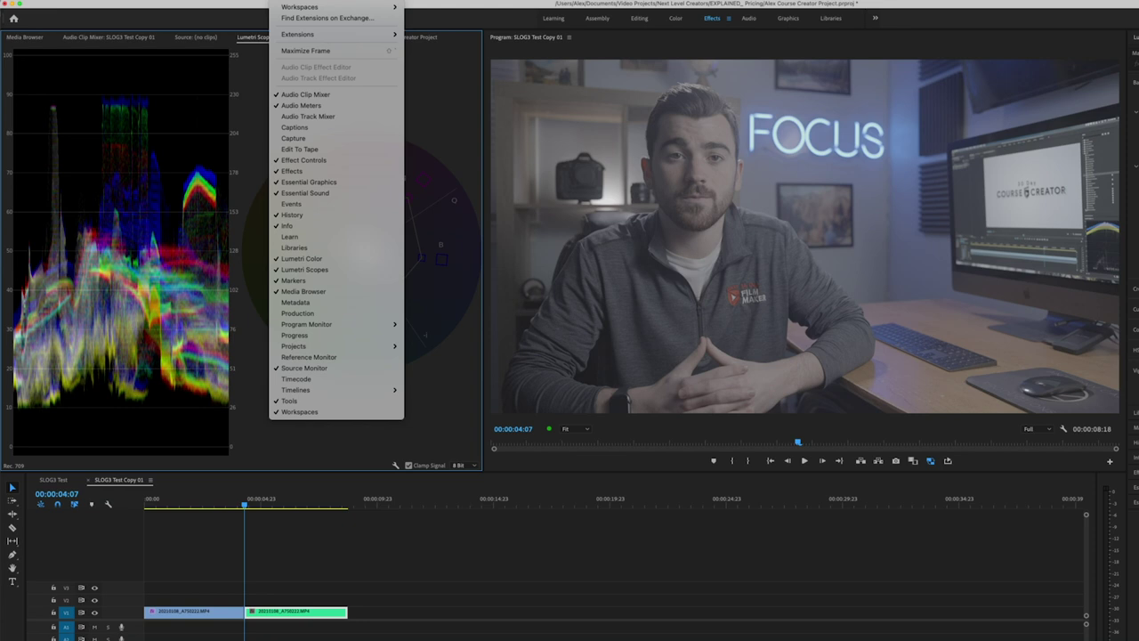
{"action": "key", "text": "Escape"}
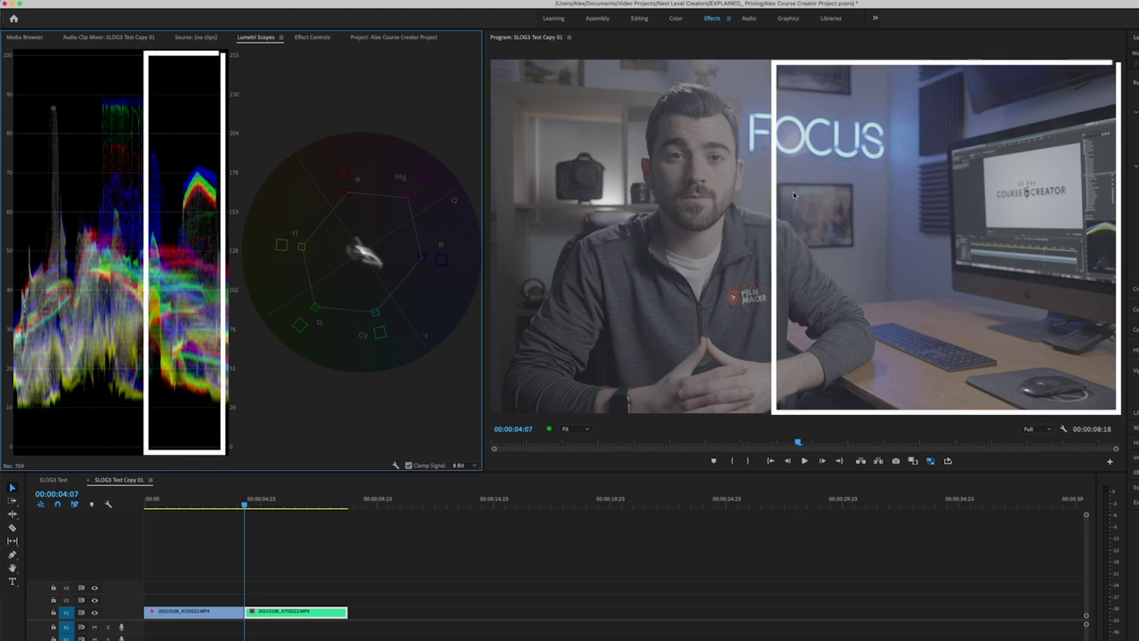
{"action": "key", "text": "space"}
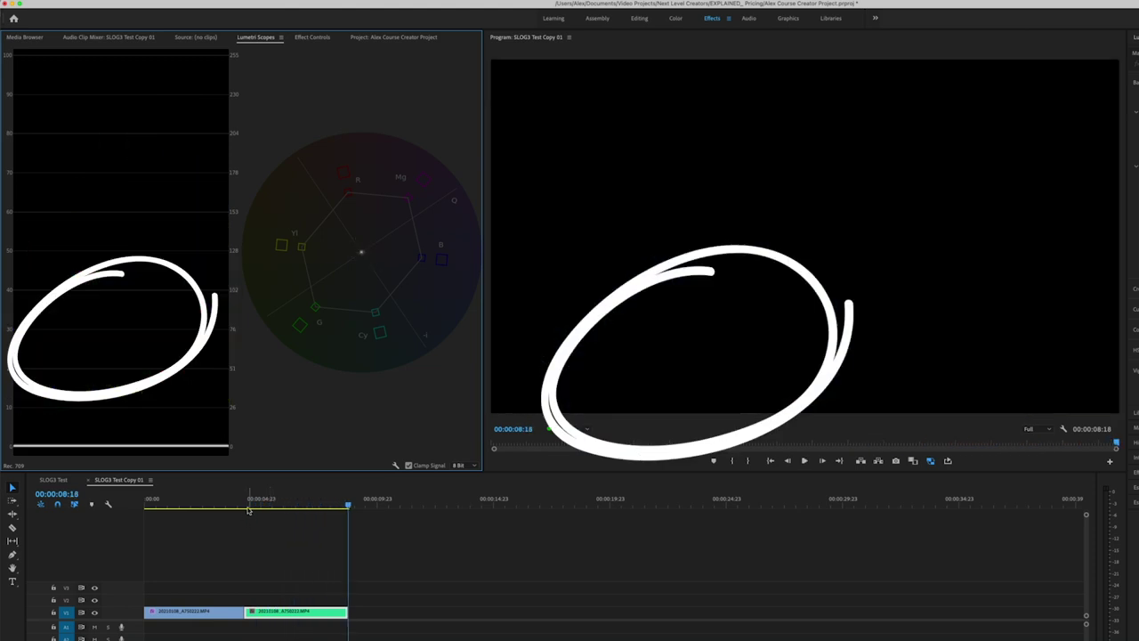
{"action": "left_click", "coordinate": [248, 504]}
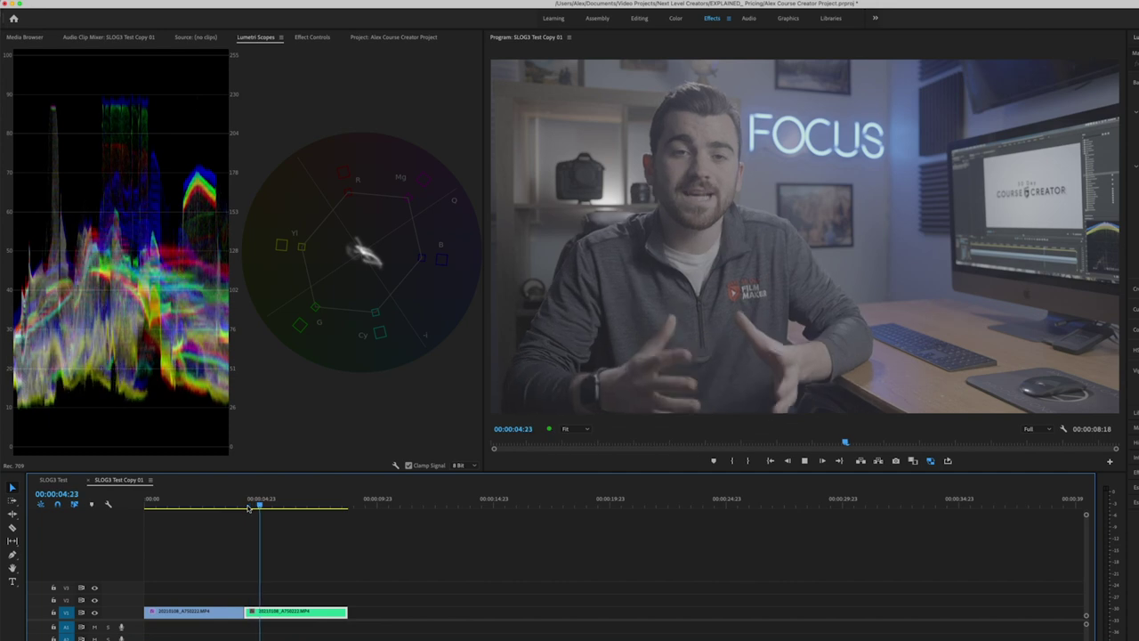
{"action": "left_click", "coordinate": [248, 505]}
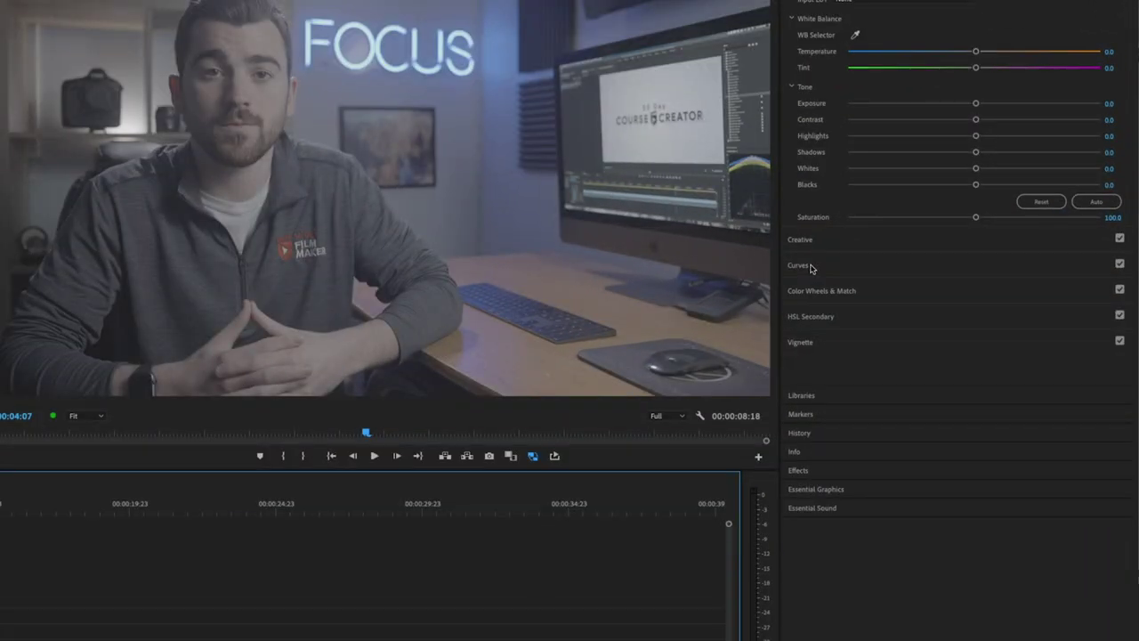
Step: Add three RGB curve points and form an S-curve: highlights up, shadows down, midpoint nudged
{"action": "left_click", "coordinate": [800, 270]}
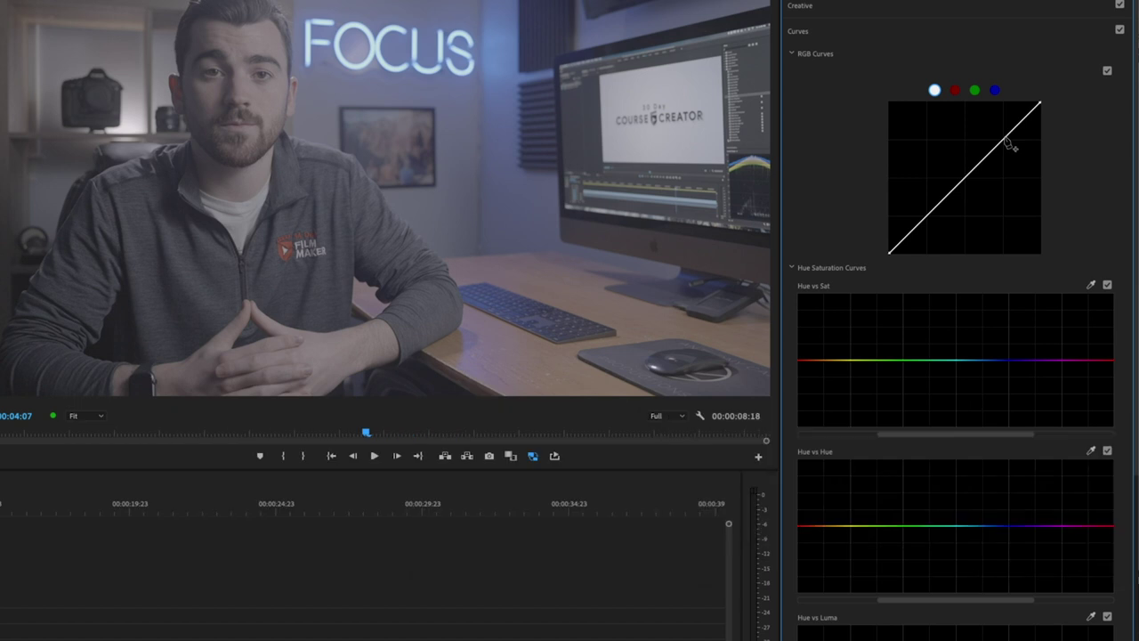
{"action": "left_click", "coordinate": [1006, 137]}
{"action": "left_click", "coordinate": [969, 176]}
{"action": "left_click", "coordinate": [929, 217]}
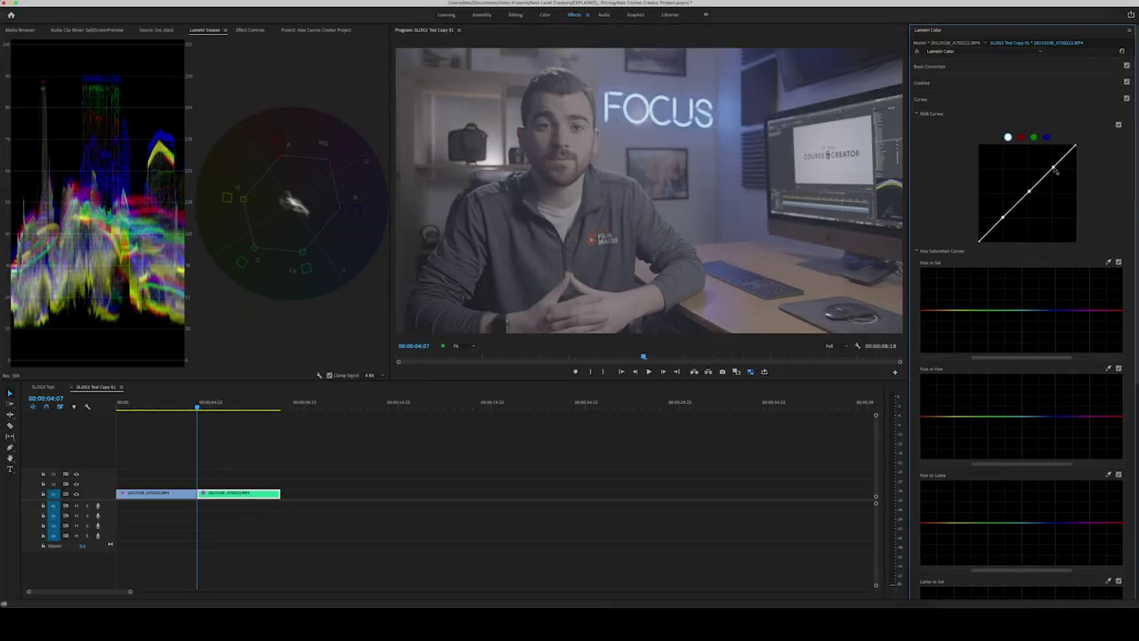
{"action": "left_click_drag", "start_coordinate": [1056, 169], "coordinate": [1055, 153]}
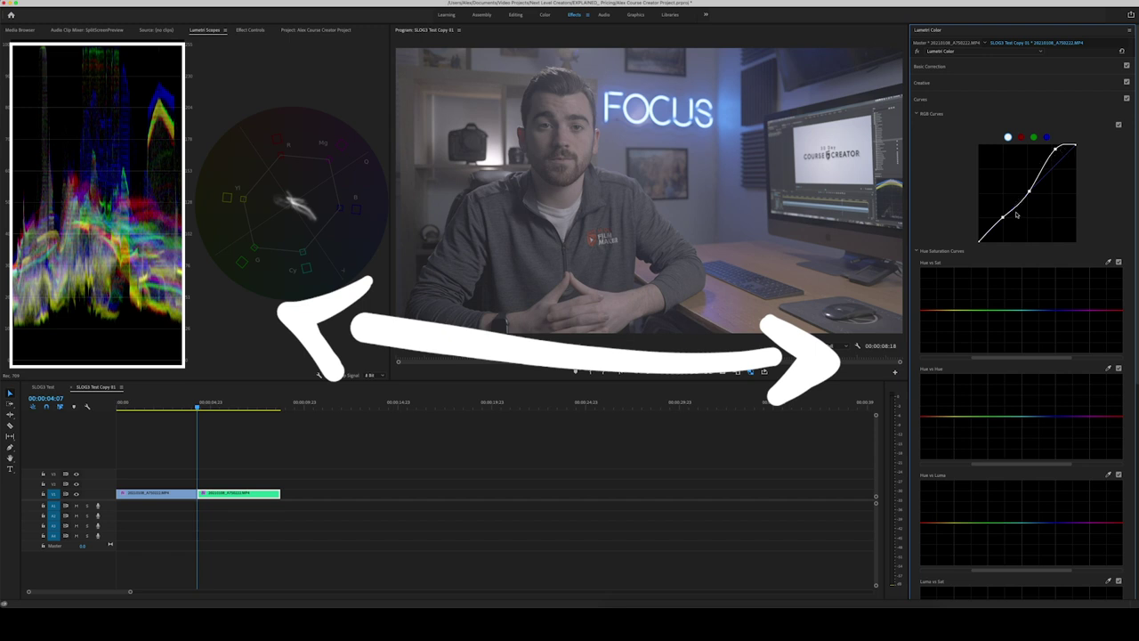
{"action": "left_click_drag", "start_coordinate": [1003, 220], "coordinate": [1005, 229]}
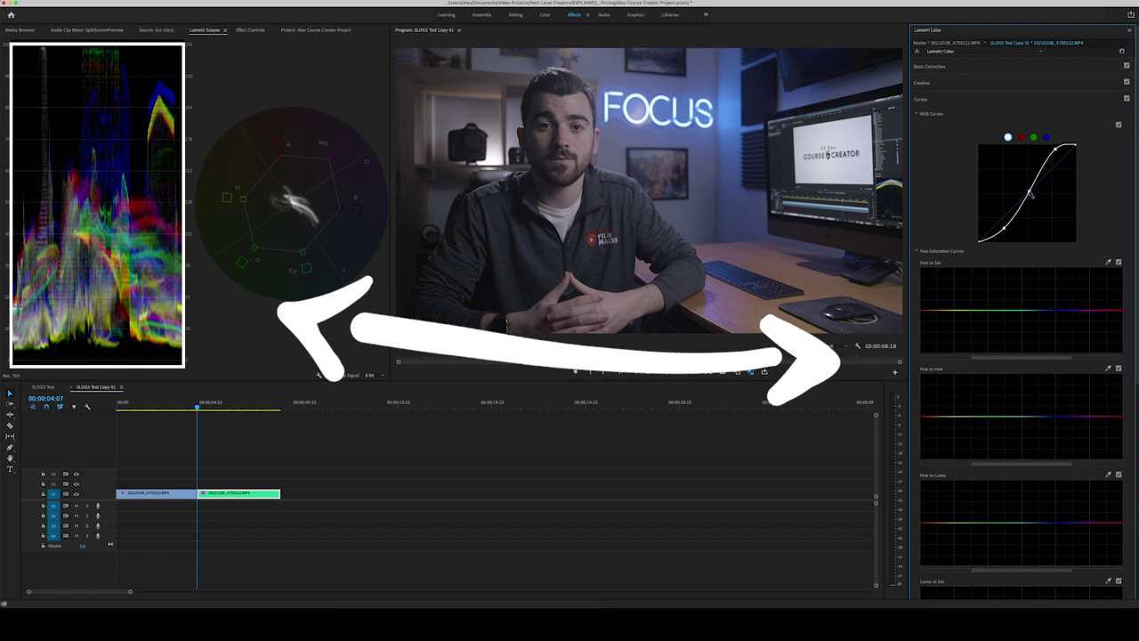
{"action": "left_click_drag", "start_coordinate": [1030, 194], "coordinate": [1029, 189]}
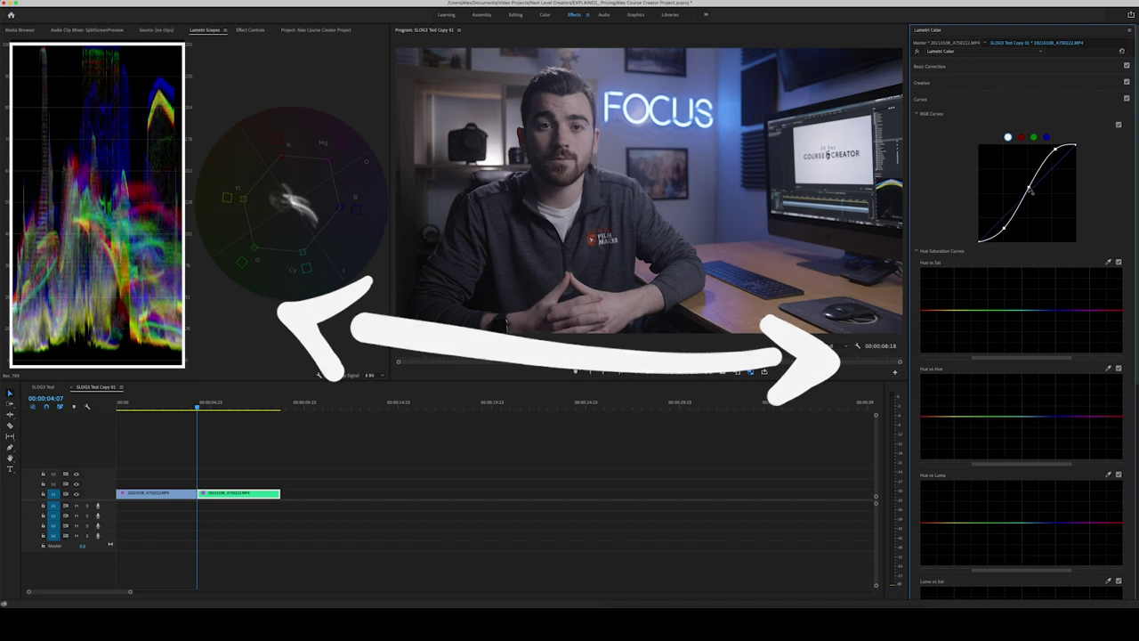
{"action": "left_click_drag", "start_coordinate": [1029, 190], "coordinate": [1030, 188]}
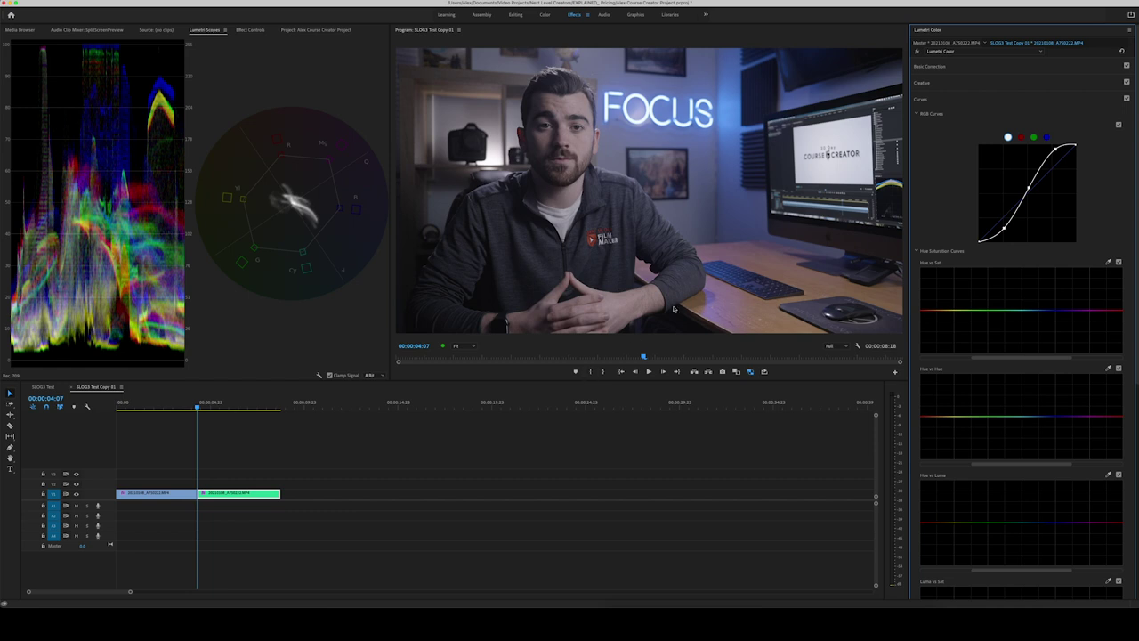
Step: Set Contrast 12.1, Highlights 14.1 and Saturation 120, then enable Comparison View
{"action": "left_click", "coordinate": [941, 68]}
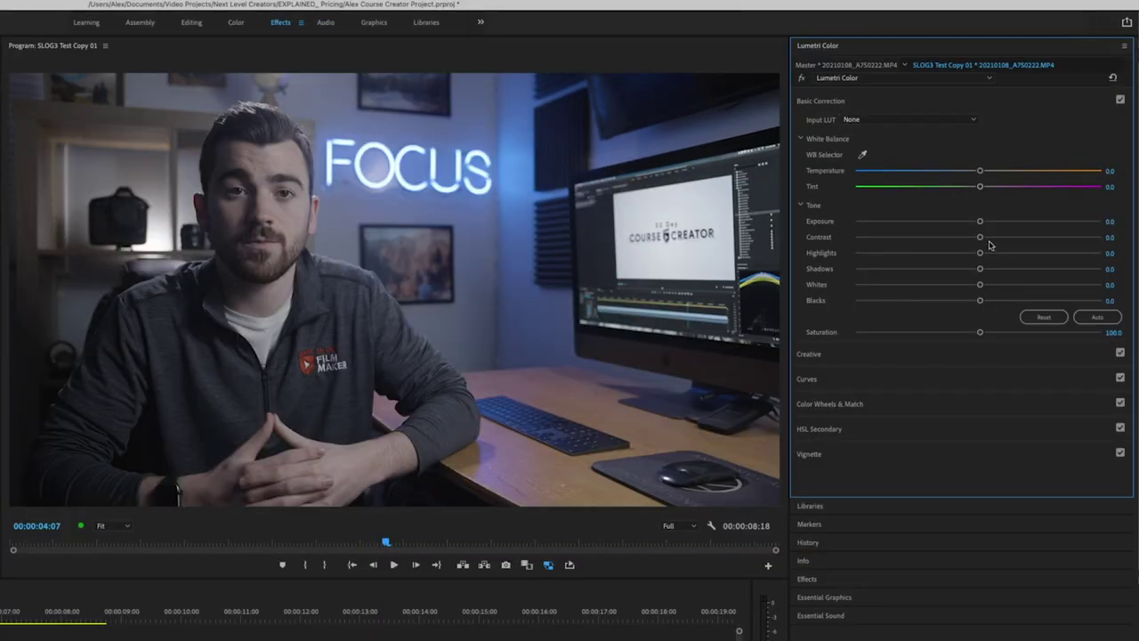
{"action": "left_click_drag", "start_coordinate": [980, 237], "coordinate": [996, 256]}
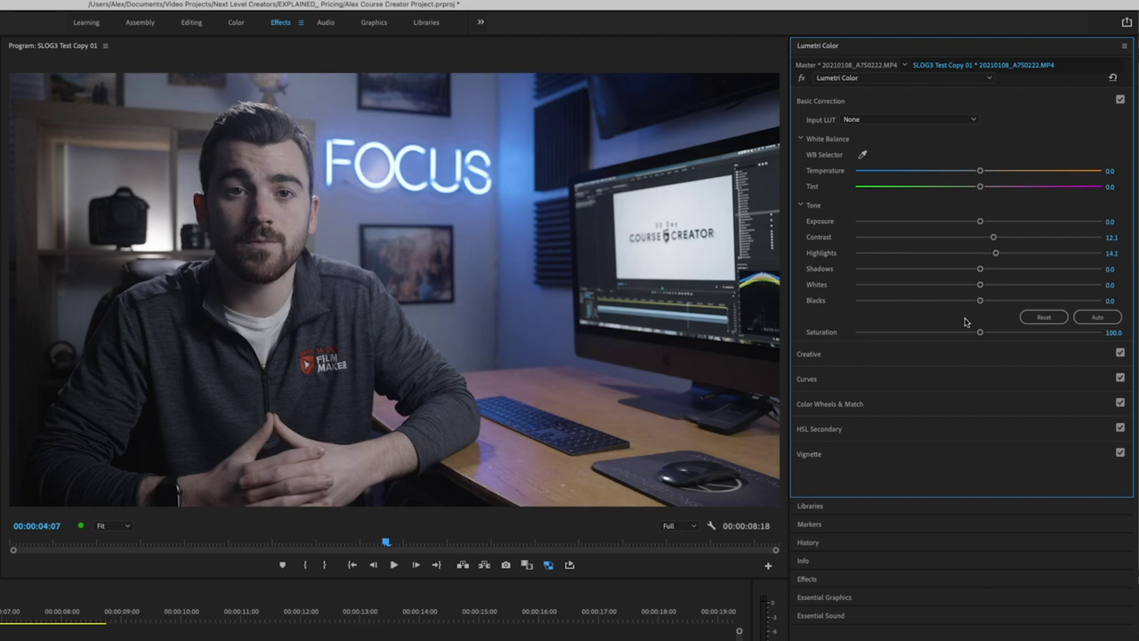
{"action": "left_click_drag", "start_coordinate": [980, 333], "coordinate": [1106, 333]}
{"action": "left_click", "coordinate": [1116, 331]}
{"action": "type", "text": "120"}
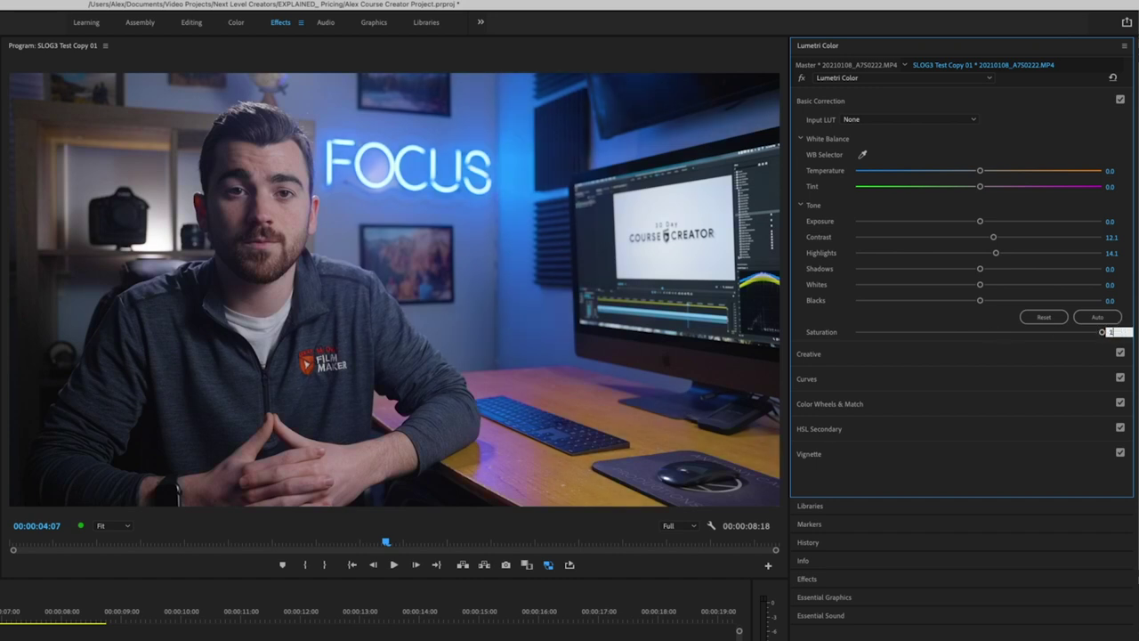
{"action": "key", "text": "Return"}
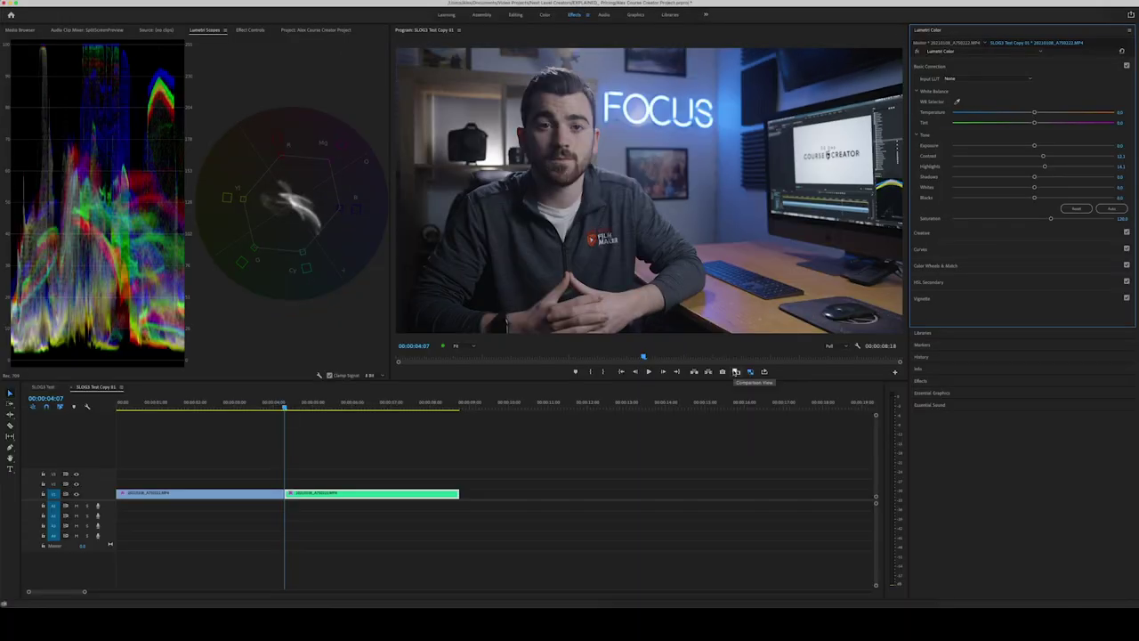
{"action": "left_click", "coordinate": [736, 371]}
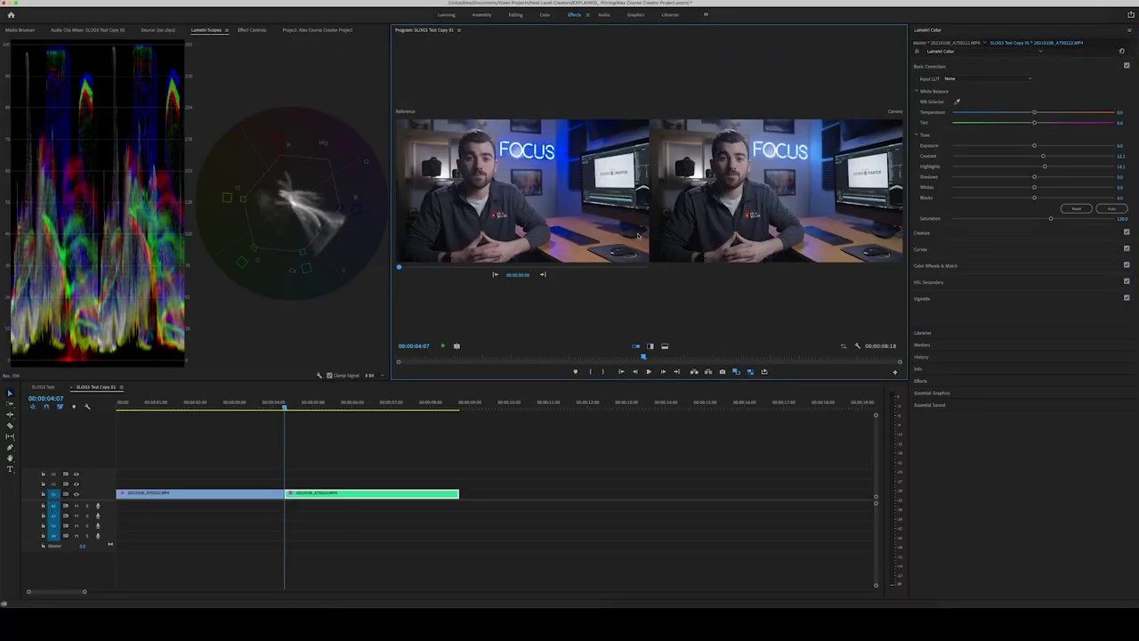
Step: Raise Highlights to 19.0, set Tint to 4.0, and save the project
{"action": "left_click_drag", "start_coordinate": [1046, 165], "coordinate": [1048, 168]}
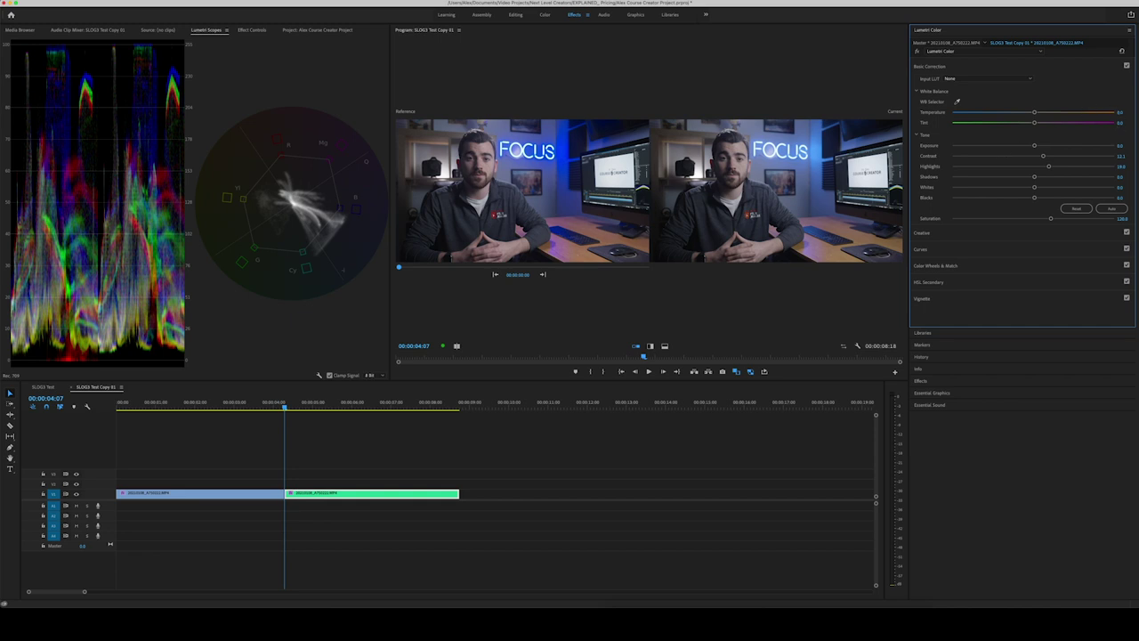
{"action": "left_click", "coordinate": [1120, 122]}
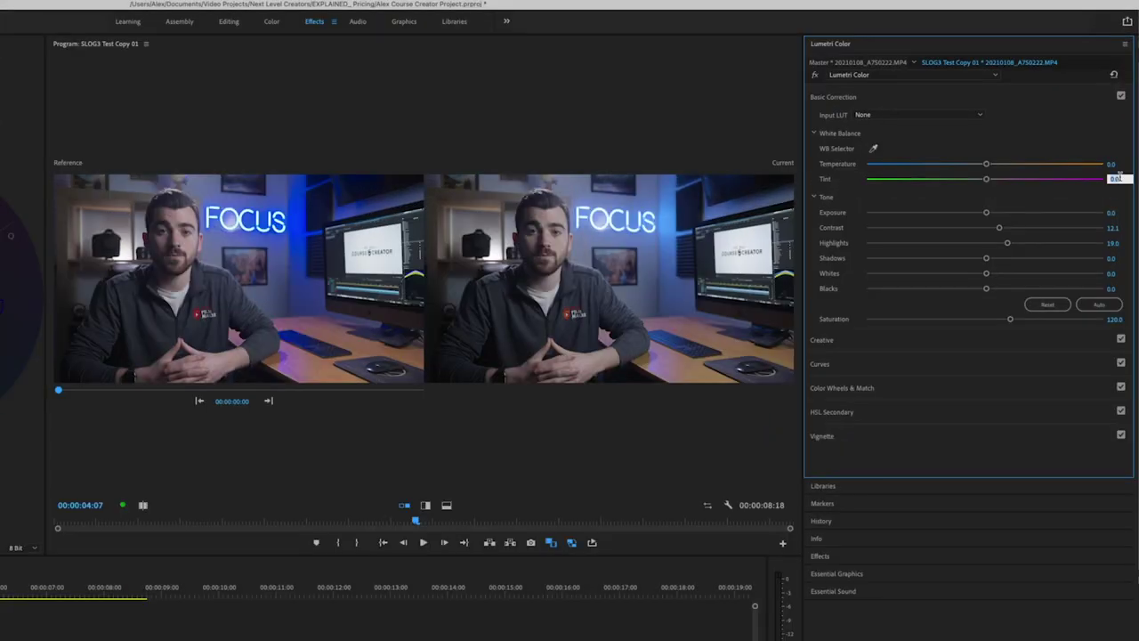
{"action": "type", "text": "4"}
{"action": "key", "text": "Return"}
{"action": "key", "text": "super+s"}
Step: Dip the Hue vs Hue curve at blue to push the background light purple, back in single view
{"action": "left_click", "coordinate": [828, 364]}
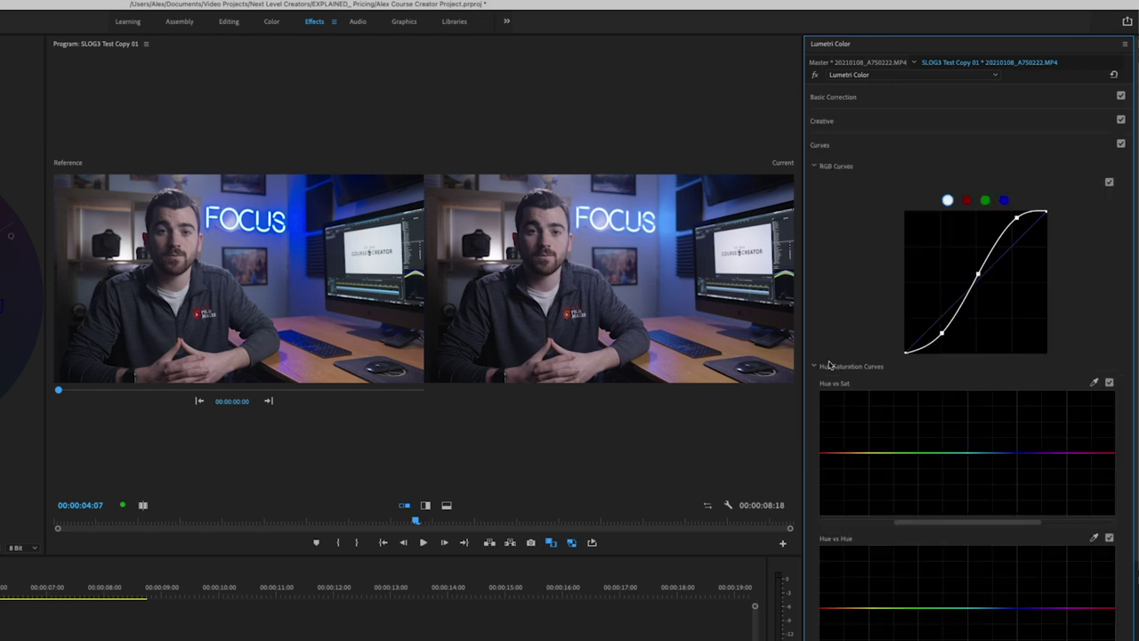
{"action": "scroll", "coordinate": [1082, 310], "scroll_direction": "down", "scroll_amount": 2}
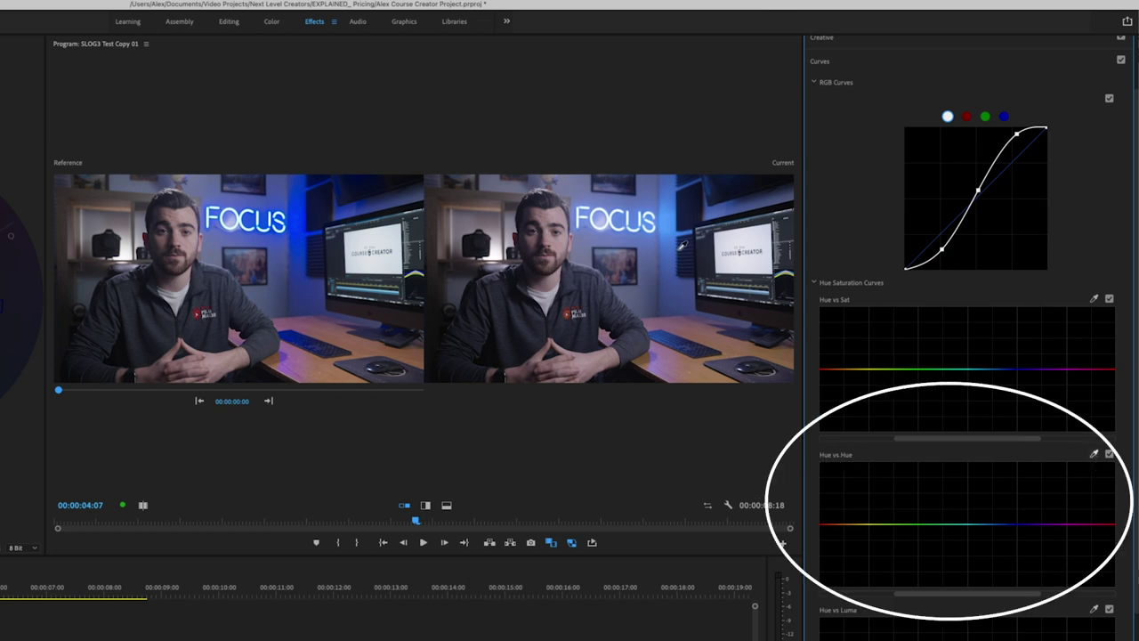
{"action": "left_click", "coordinate": [1005, 524]}
{"action": "left_click", "coordinate": [1006, 524]}
{"action": "left_click_drag", "start_coordinate": [1005, 525], "coordinate": [1006, 533]}
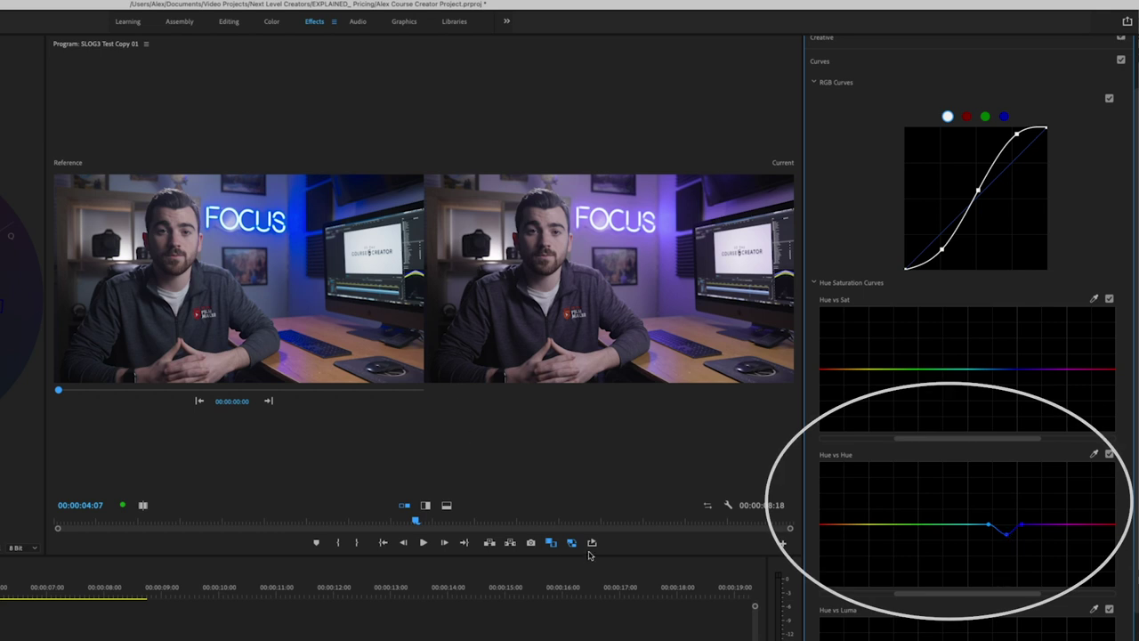
{"action": "left_click", "coordinate": [551, 542]}
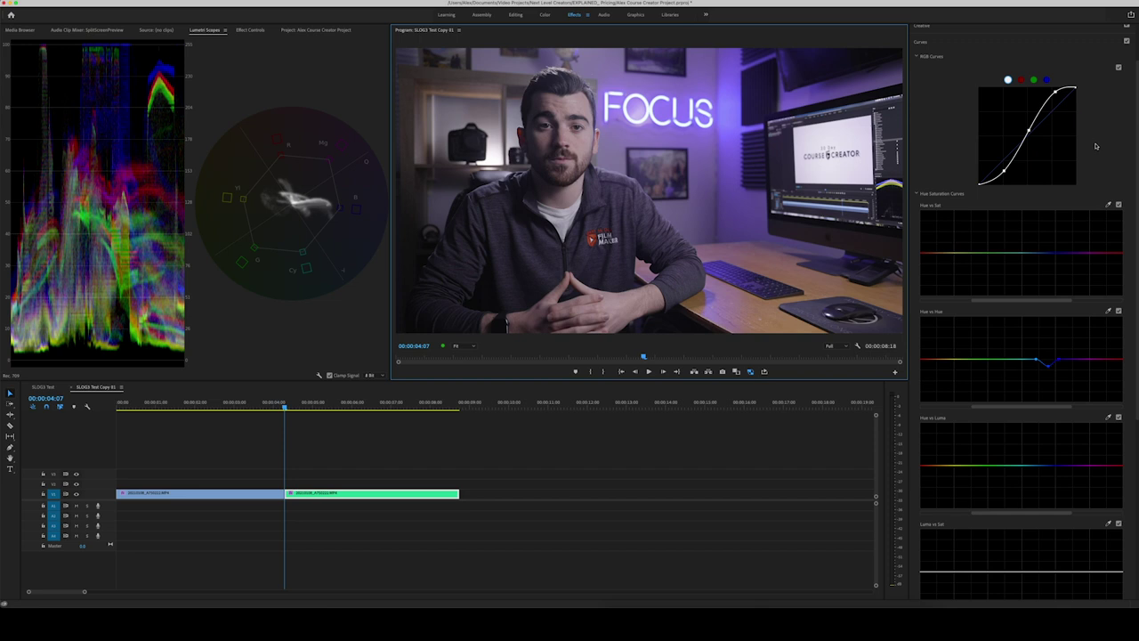
{"action": "left_click", "coordinate": [937, 42]}
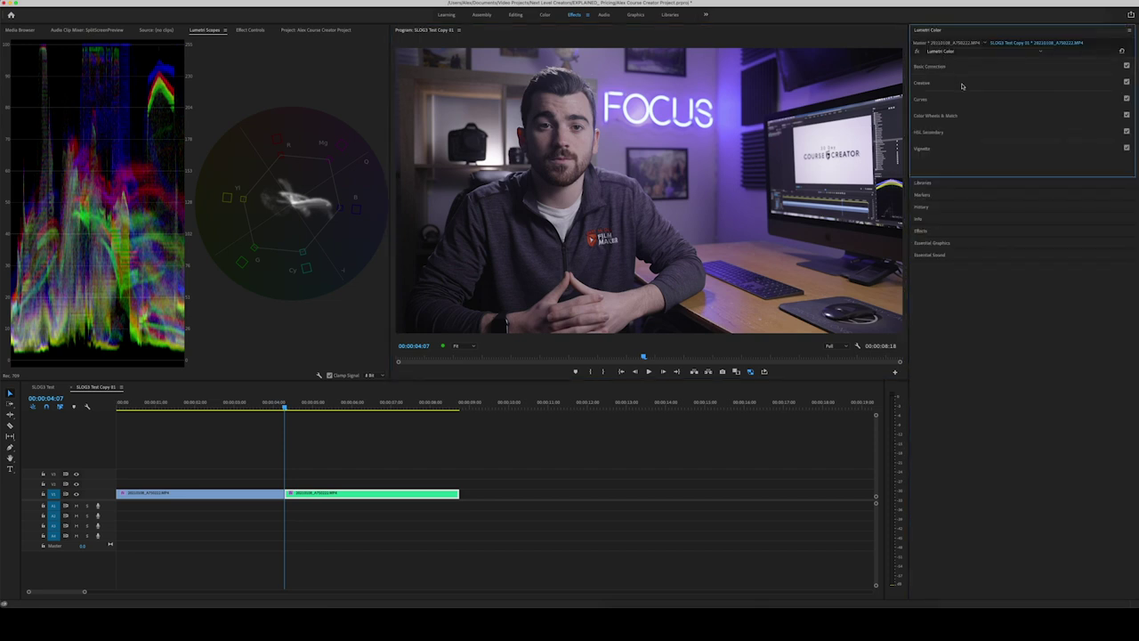
Step: Apply the SK 6 Creative Look to the second clip and lower its Intensity to about 19.3
{"action": "left_click", "coordinate": [924, 83]}
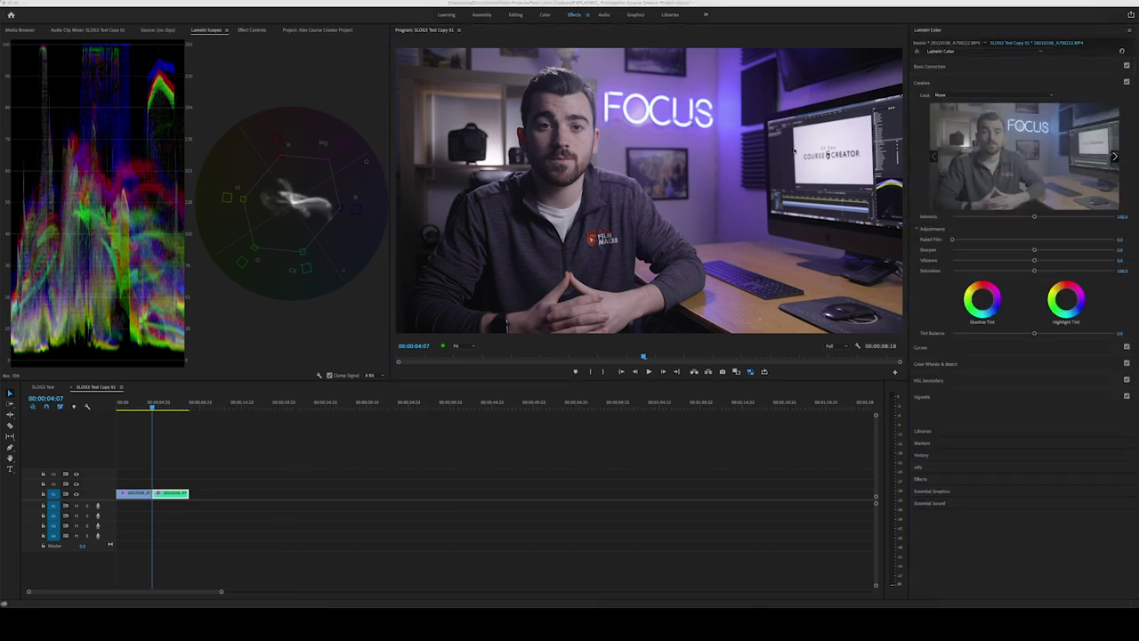
{"action": "left_click", "coordinate": [735, 460]}
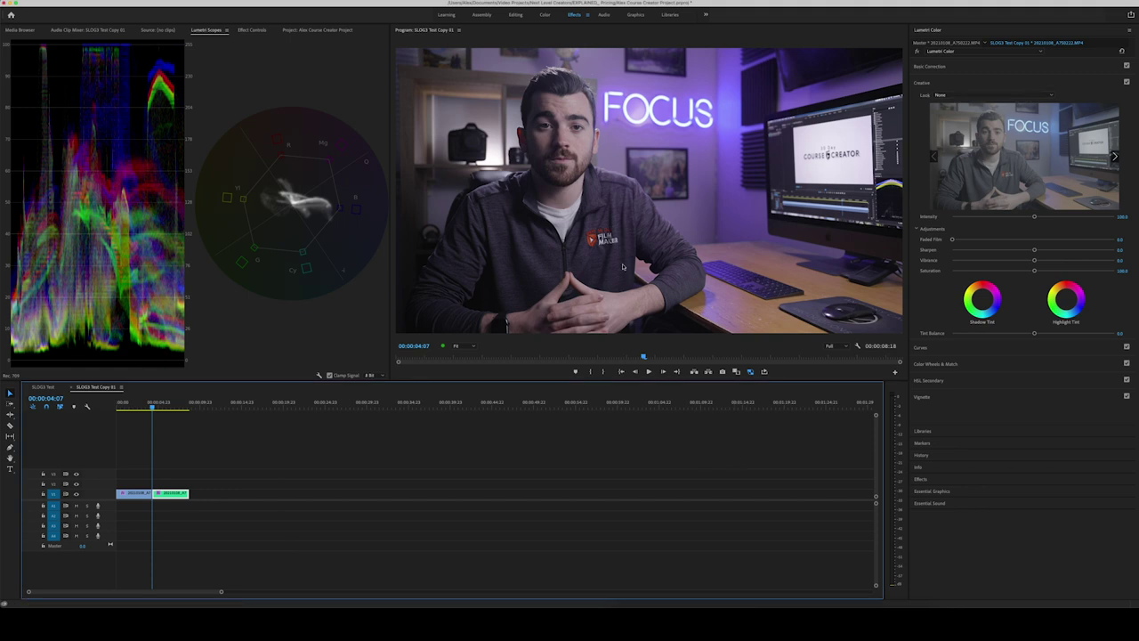
{"action": "left_click", "coordinate": [992, 94]}
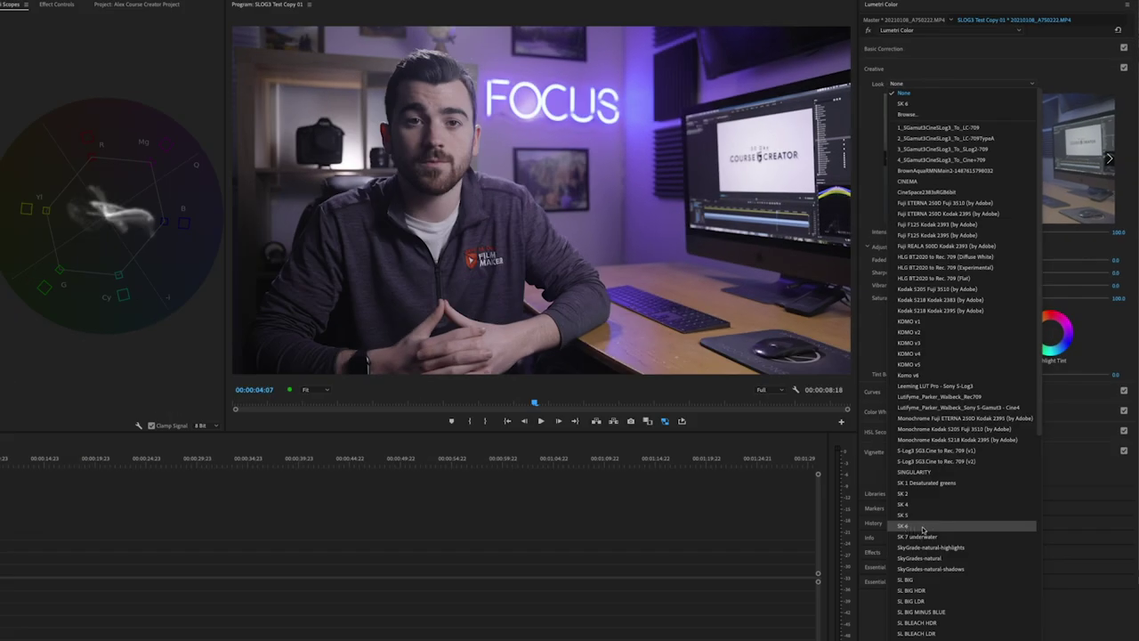
{"action": "left_click", "coordinate": [923, 528]}
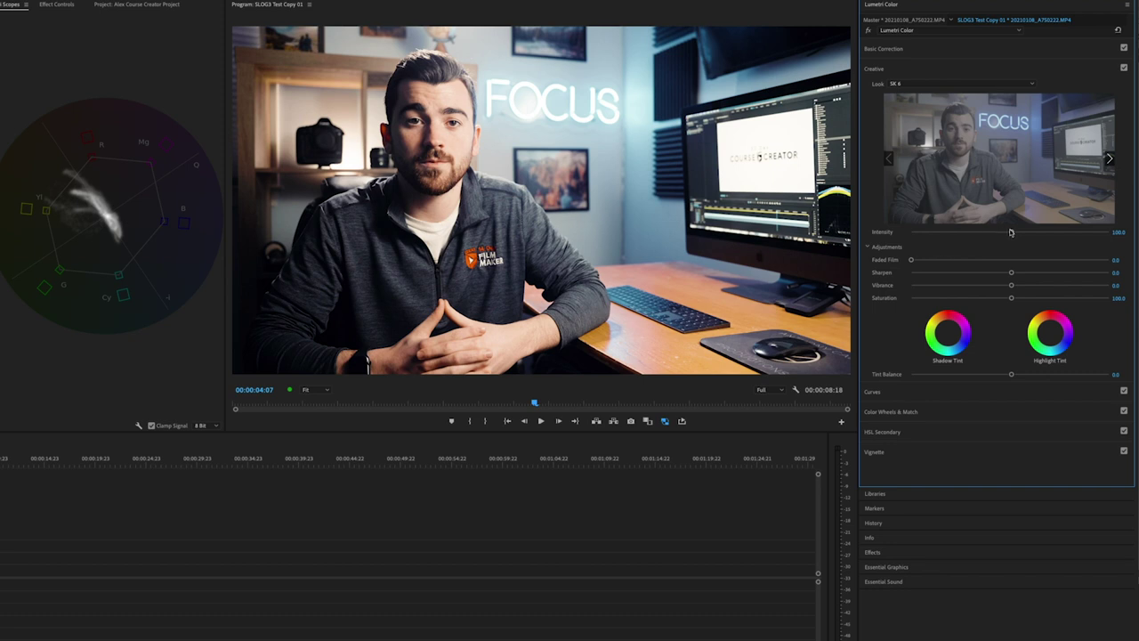
{"action": "left_click_drag", "start_coordinate": [1011, 233], "coordinate": [926, 235]}
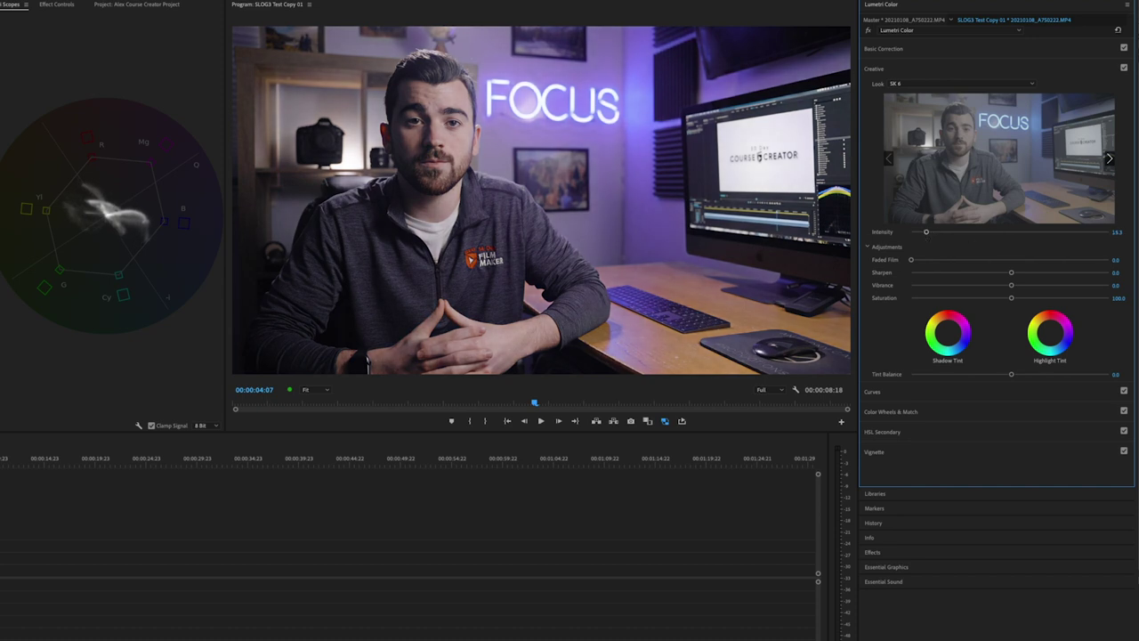